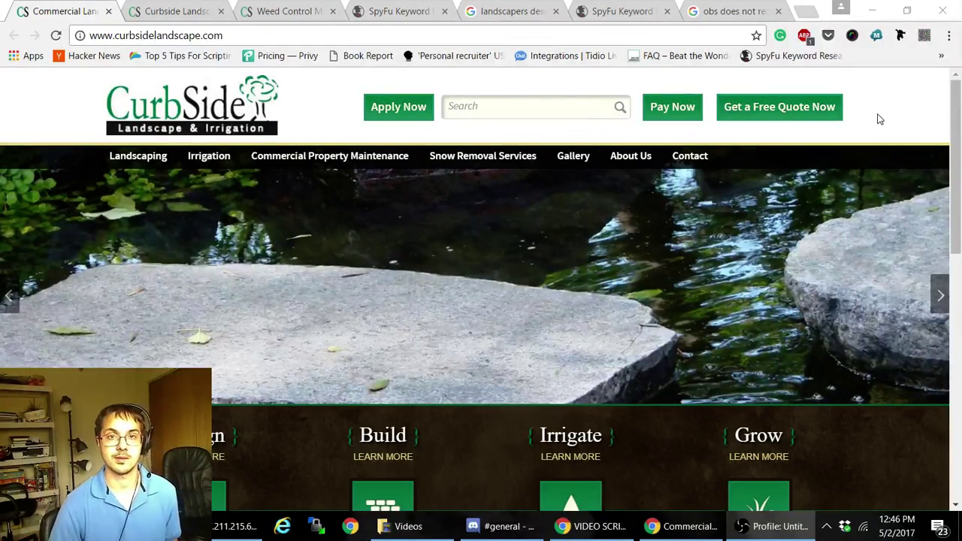
# Step: Inspect the CurbSide home page in the developer tools' Nexus 5X mobile view, checking its responsive layout, and close the tools
pyautogui.scroll(-2, 705, 212)
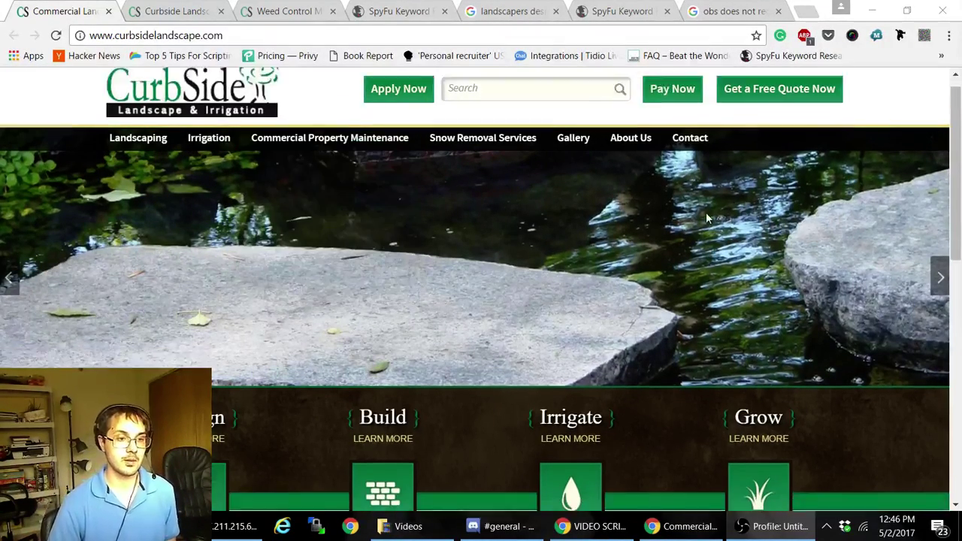
pyautogui.scroll(2, 693, 206)
pyautogui.rightClick(577, 270)
pyautogui.click(629, 441)
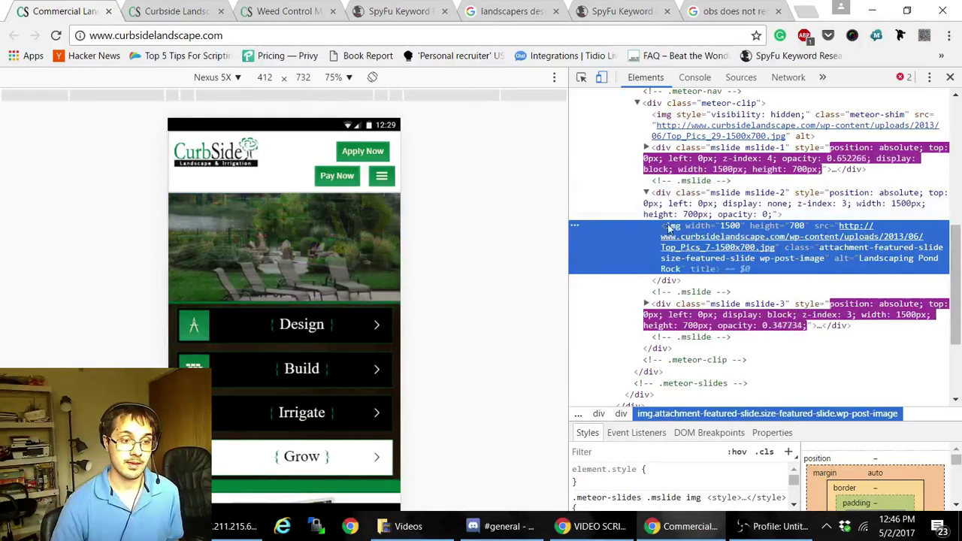
pyautogui.moveTo(613, 239)
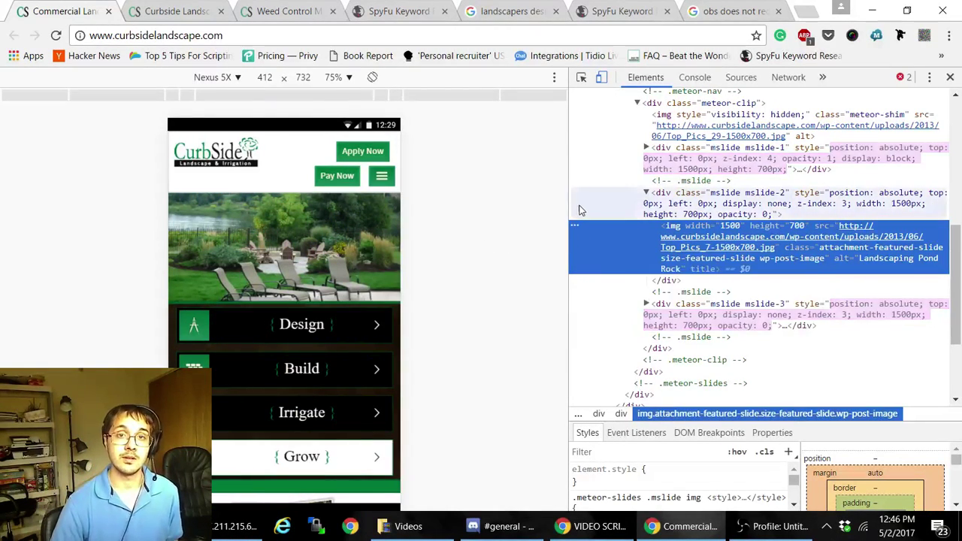
pyautogui.scroll(-3, 285, 244)
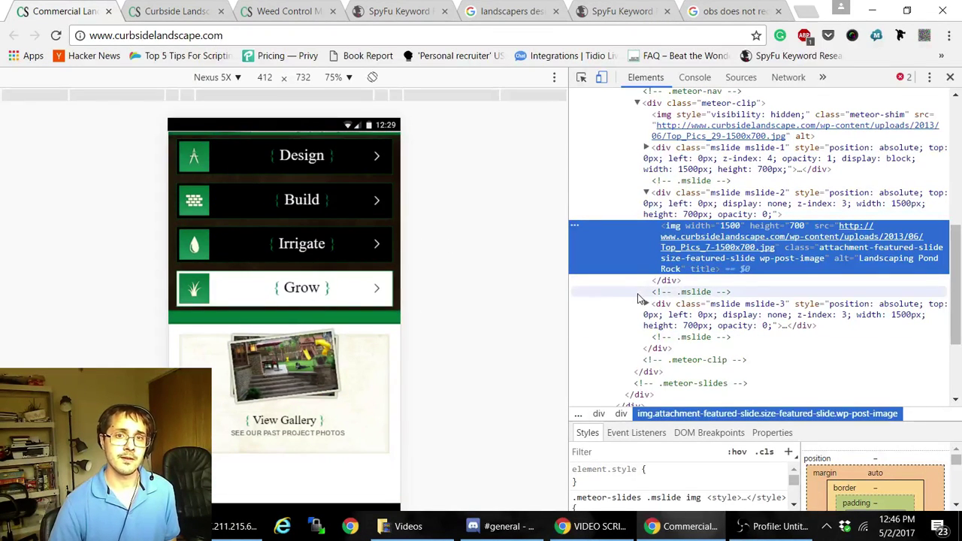
pyautogui.scroll(3, 316, 259)
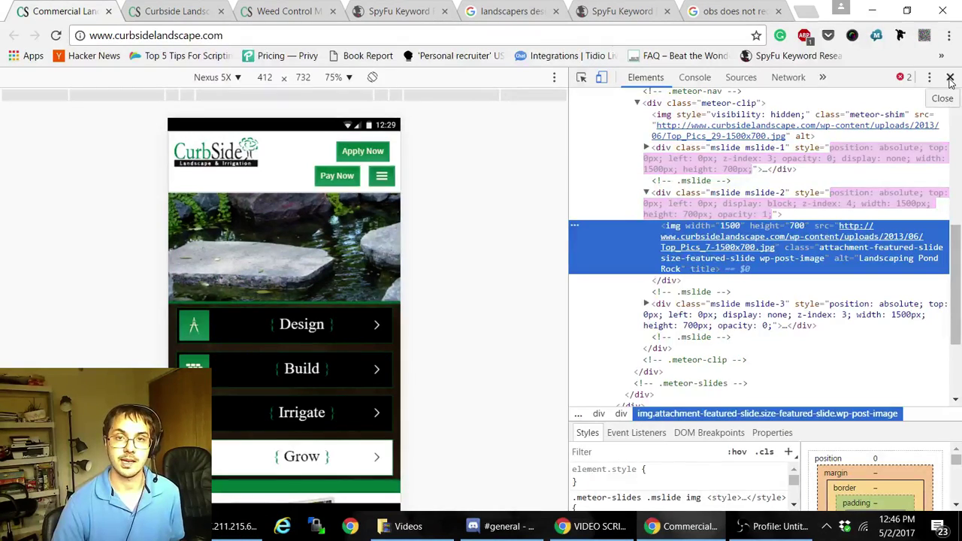
pyautogui.click(951, 78)
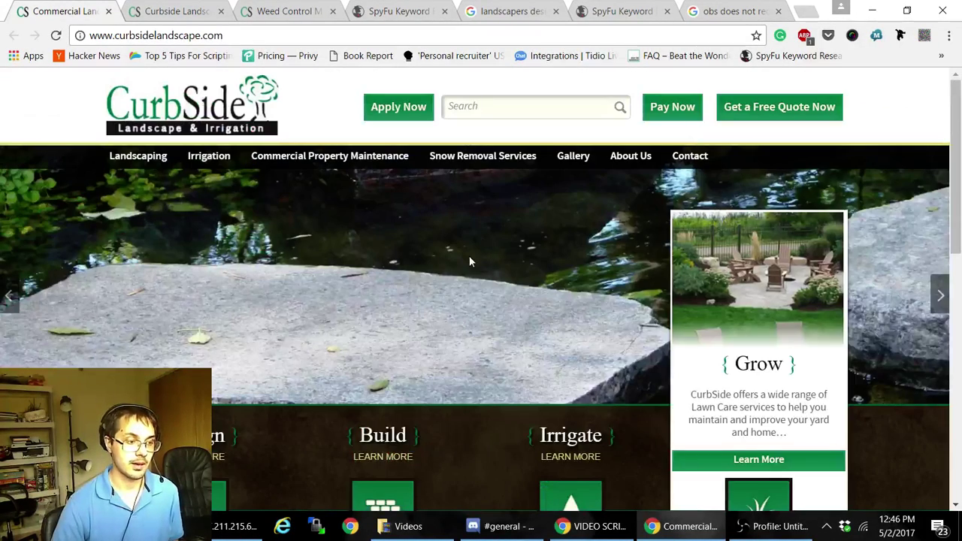
# Step: Open the Outdoor Living page from the site's Landscaping services in a new tab and bring its body text into view
pyautogui.moveTo(131, 158)
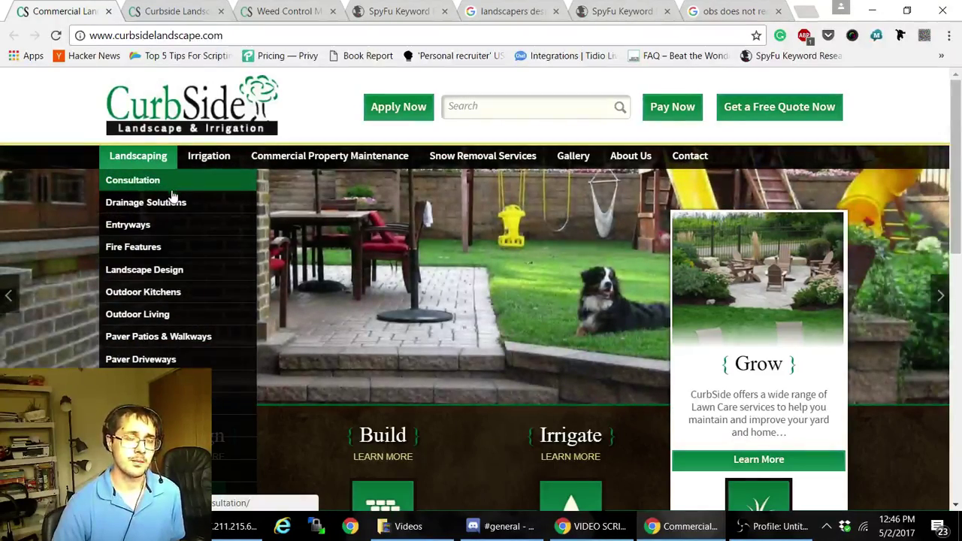
pyautogui.scroll(-1, 181, 226)
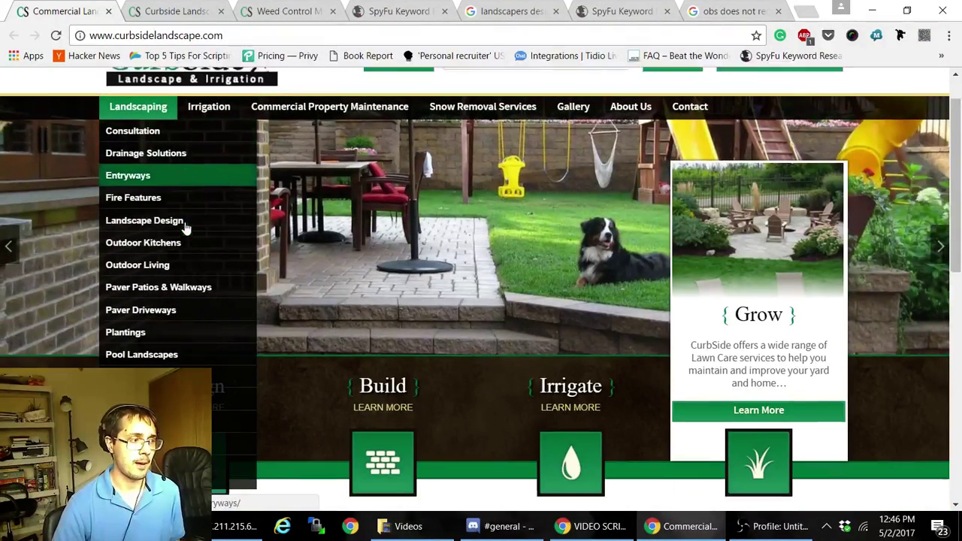
pyautogui.click(194, 238)
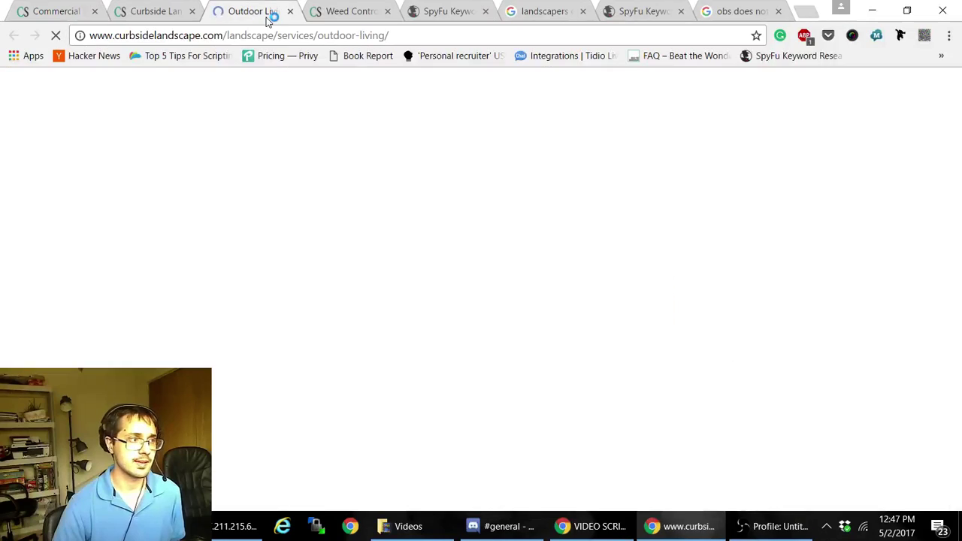
pyautogui.scroll(-6, 322, 298)
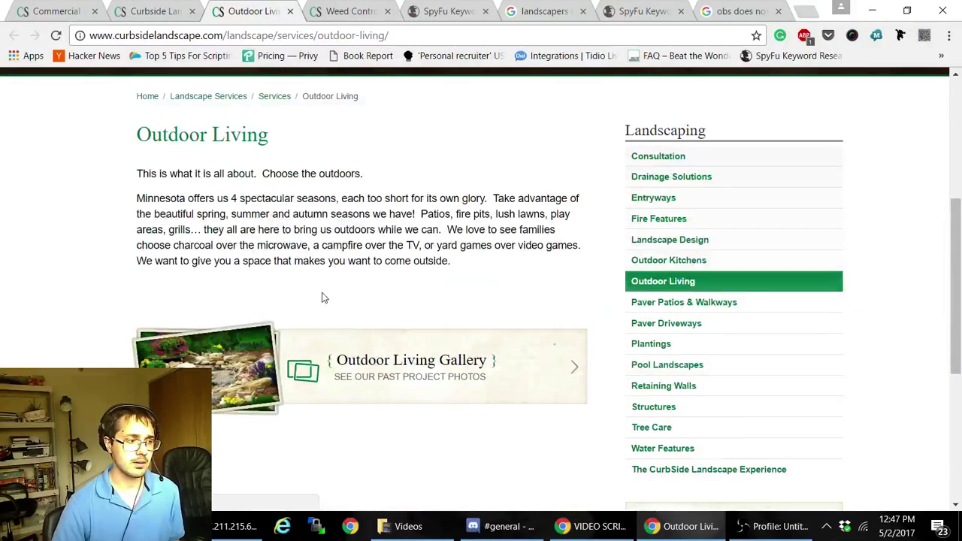
# Step: Examine the amount and wording of the body copy on the Outdoor Living page, highlighting its paragraphs
pyautogui.moveTo(146, 174); pyautogui.dragTo(567, 264)
pyautogui.click(461, 265)
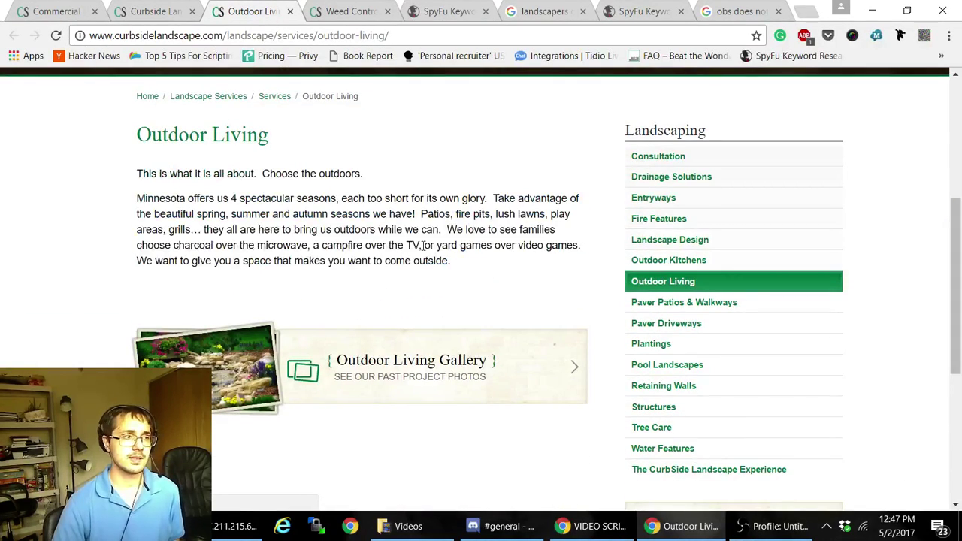
pyautogui.scroll(1, 346, 226)
pyautogui.scroll(-6, 368, 243)
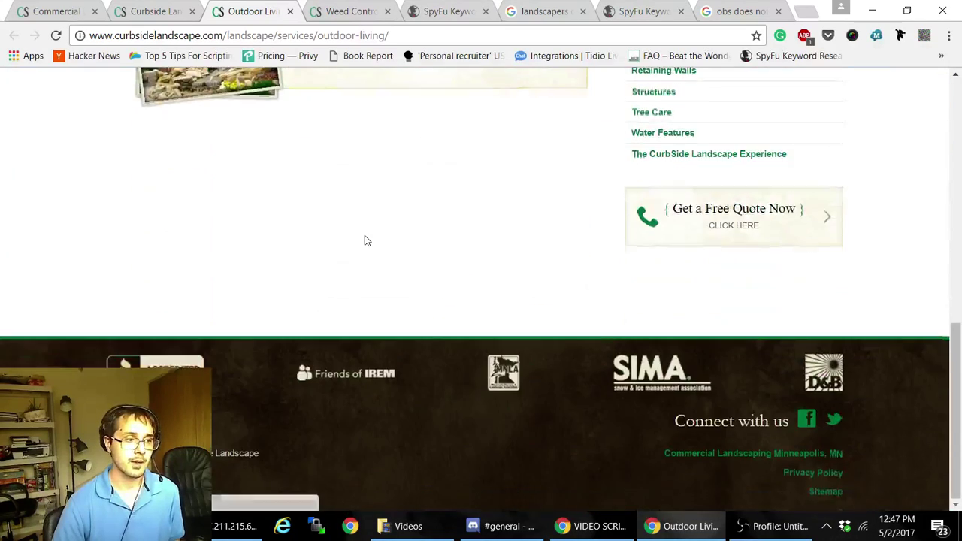
pyautogui.scroll(5, 365, 240)
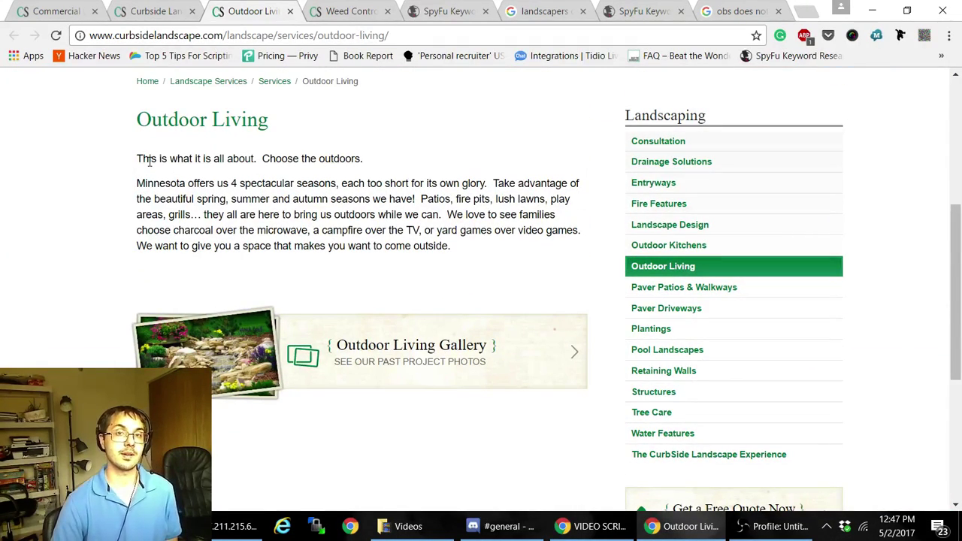
pyautogui.scroll(1, 148, 160)
pyautogui.moveTo(140, 188); pyautogui.dragTo(506, 337)
pyautogui.click(462, 327)
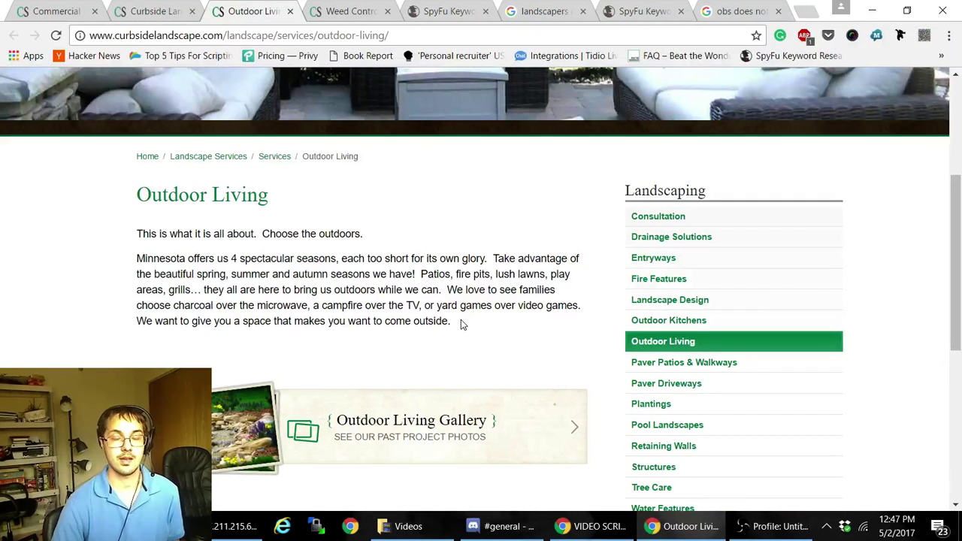
pyautogui.moveTo(138, 234); pyautogui.dragTo(603, 331)
pyautogui.moveTo(481, 323); pyautogui.dragTo(137, 235)
pyautogui.click(139, 237)
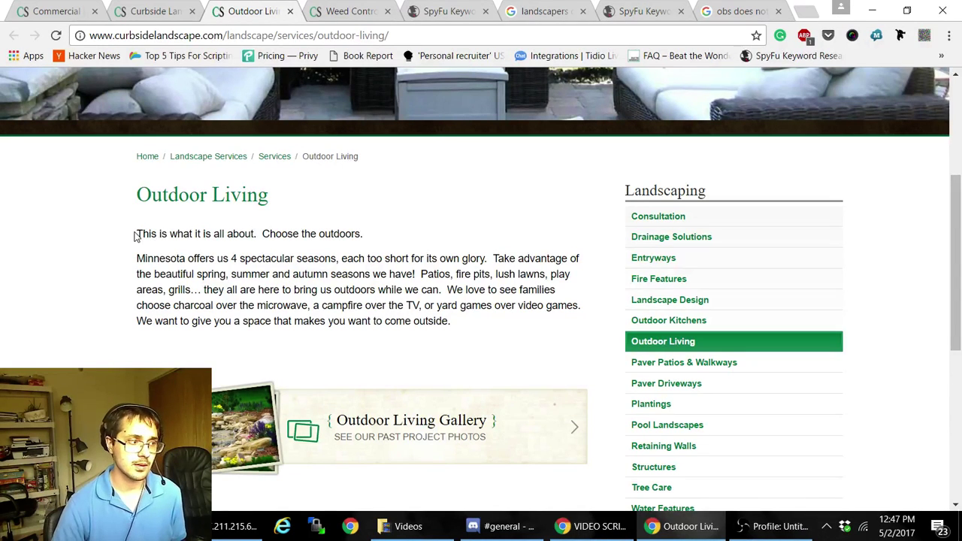
pyautogui.moveTo(138, 233); pyautogui.dragTo(500, 317)
pyautogui.click(492, 325)
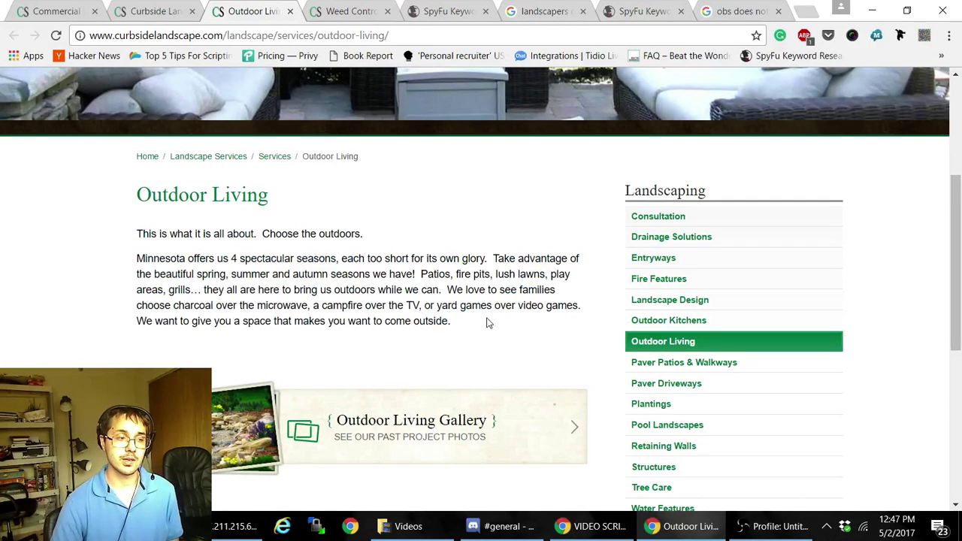
pyautogui.moveTo(142, 234)
pyautogui.mouseDown()
pyautogui.moveTo(489, 308)
pyautogui.moveTo(496, 322)
pyautogui.moveTo(204, 272)
pyautogui.moveTo(131, 230)
pyautogui.mouseUp()
pyautogui.click(138, 234)
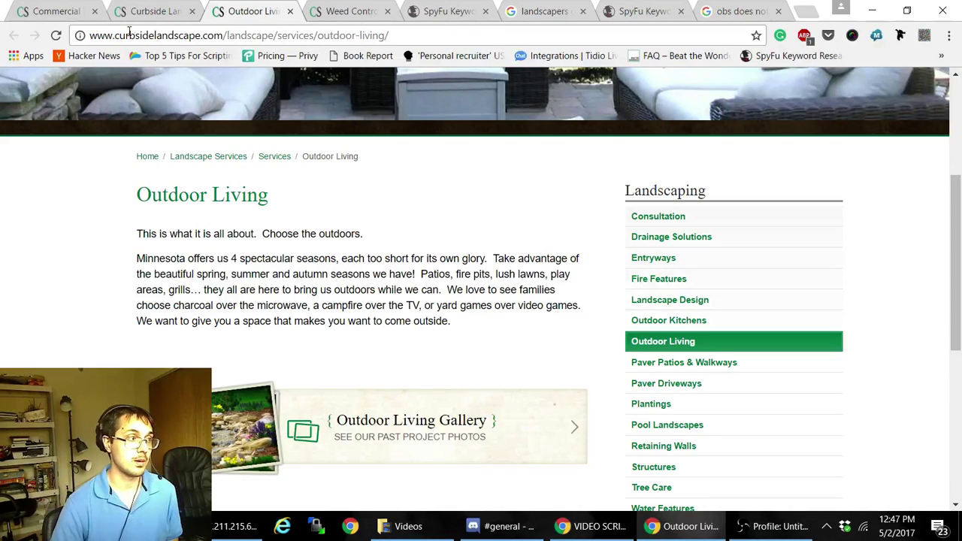
# Step: Return to the CurbSide home page and review its company description below the service sections
pyautogui.click(54, 11)
pyautogui.scroll(-6, 485, 248)
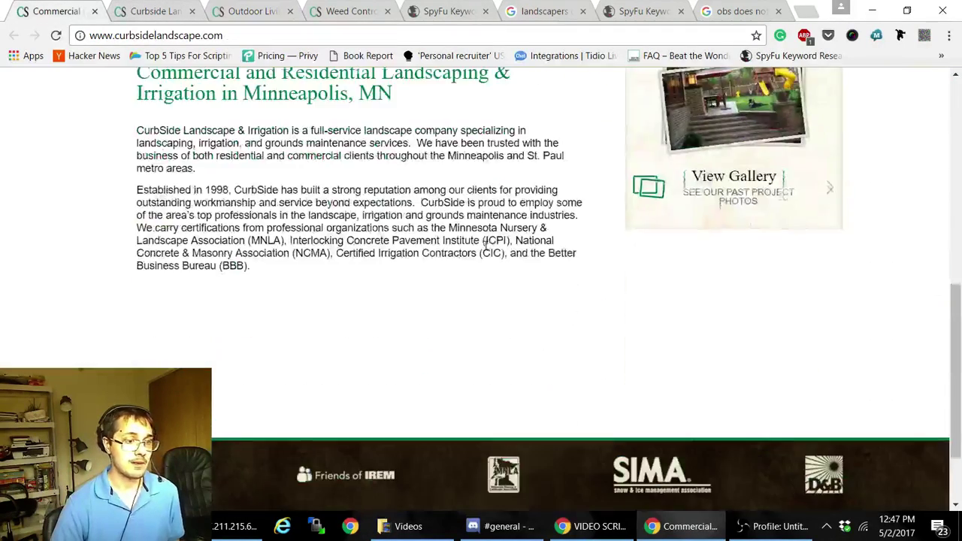
pyautogui.scroll(10, 485, 248)
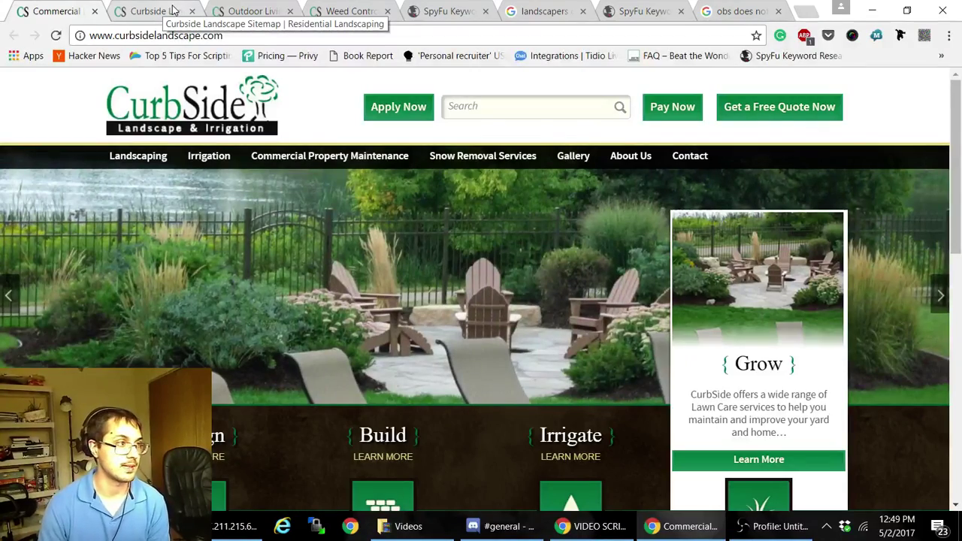
# Step: Go past the open site pages to the SpyFu report for curbsidelandscape.com and examine its monthly domain overview
pyautogui.click(173, 10)
pyautogui.click(254, 10)
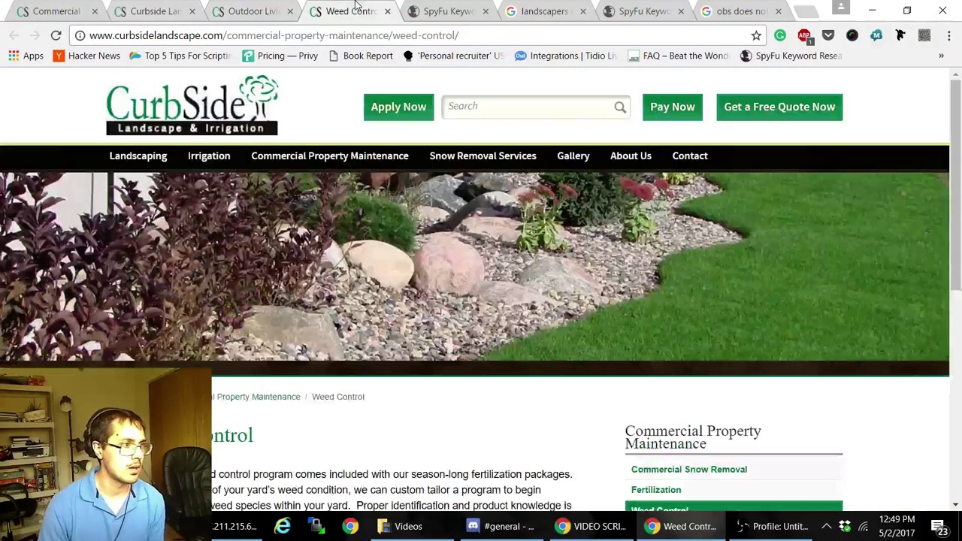
pyautogui.click(444, 11)
pyautogui.scroll(10, 337, 128)
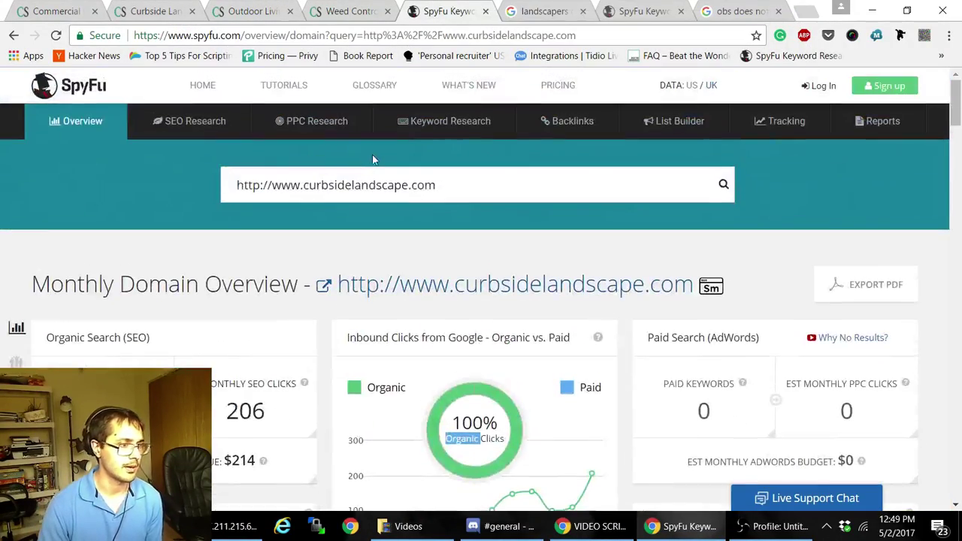
pyautogui.scroll(-1, 361, 192)
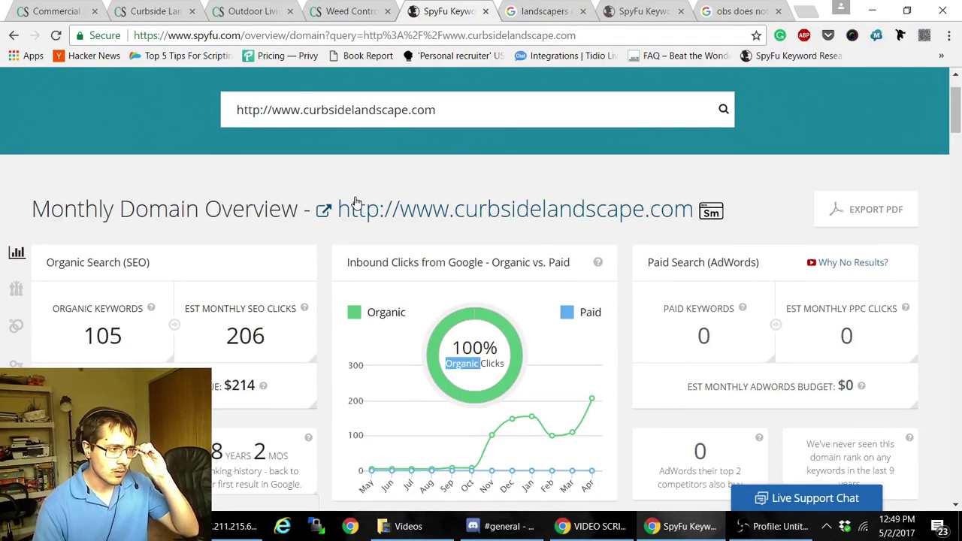
pyautogui.scroll(-1, 241, 208)
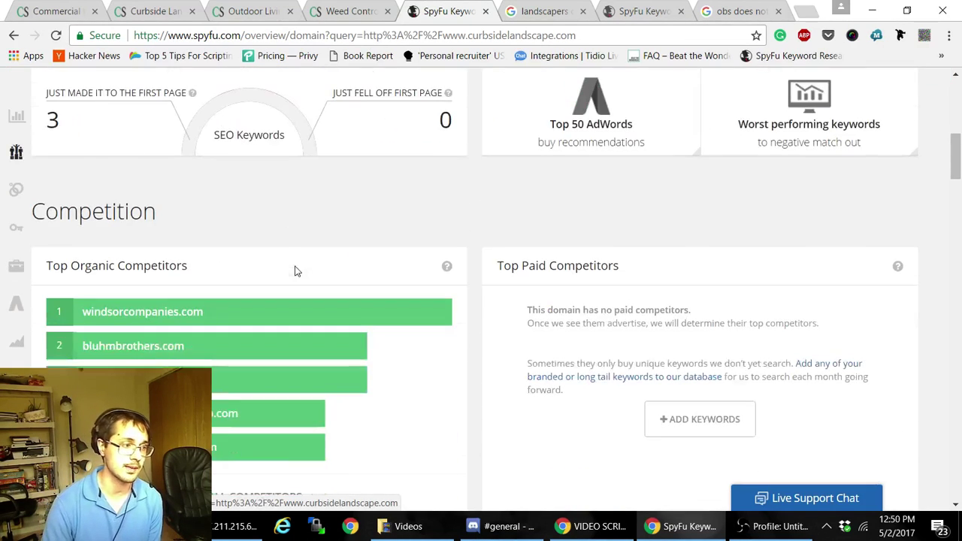
# Step: Review the top organic competitors, keyword recommendations and top keywords in the curbsidelandscape.com report
pyautogui.scroll(-6, 294, 268)
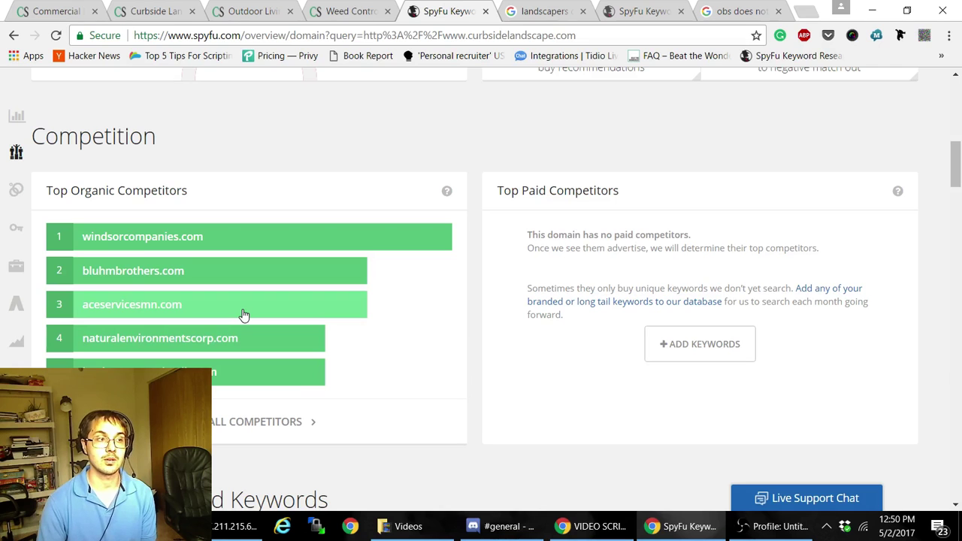
pyautogui.scroll(-10, 324, 310)
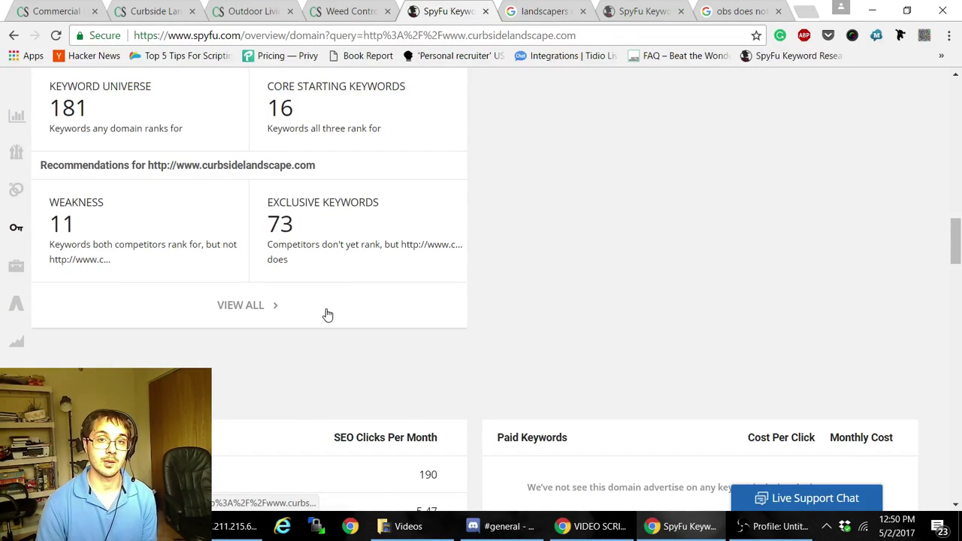
pyautogui.scroll(-3, 319, 312)
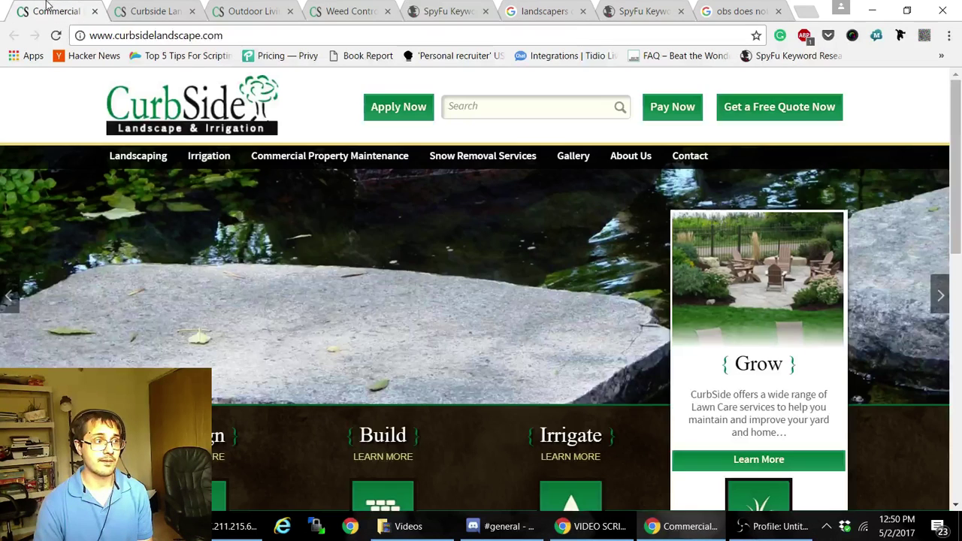
# Step: Compare the SpyFu top organic keywords with the CurbSide home page and the Google results for landscapers design burnsville
pyautogui.hotkey('ctrl', '1')
pyautogui.moveTo(258, 161)
pyautogui.hotkey('ctrl', '5')
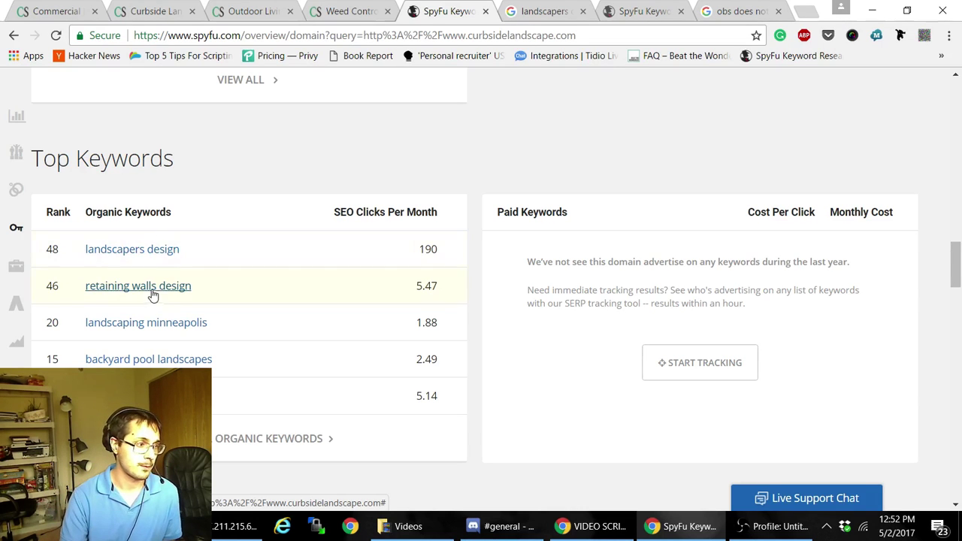
pyautogui.click(552, 11)
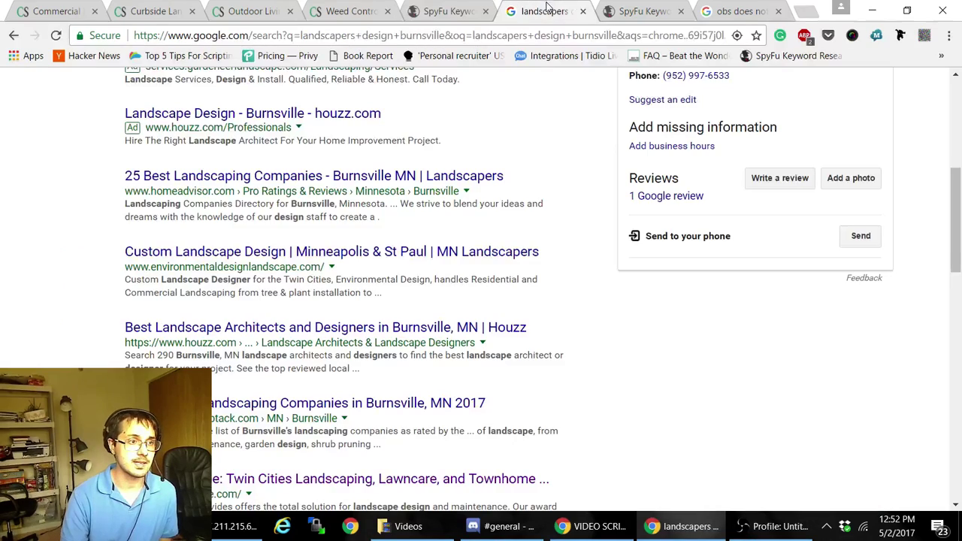
pyautogui.click(431, 6)
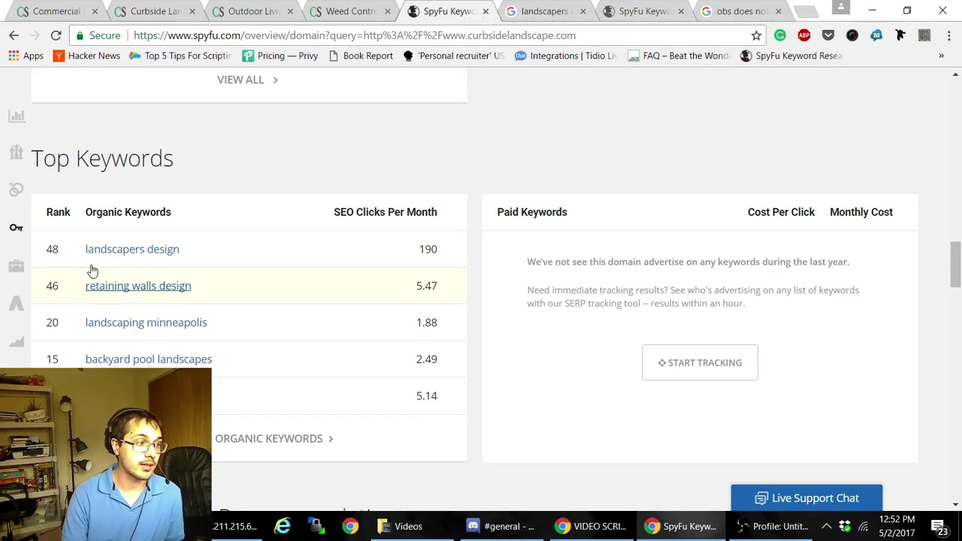
pyautogui.click(637, 7)
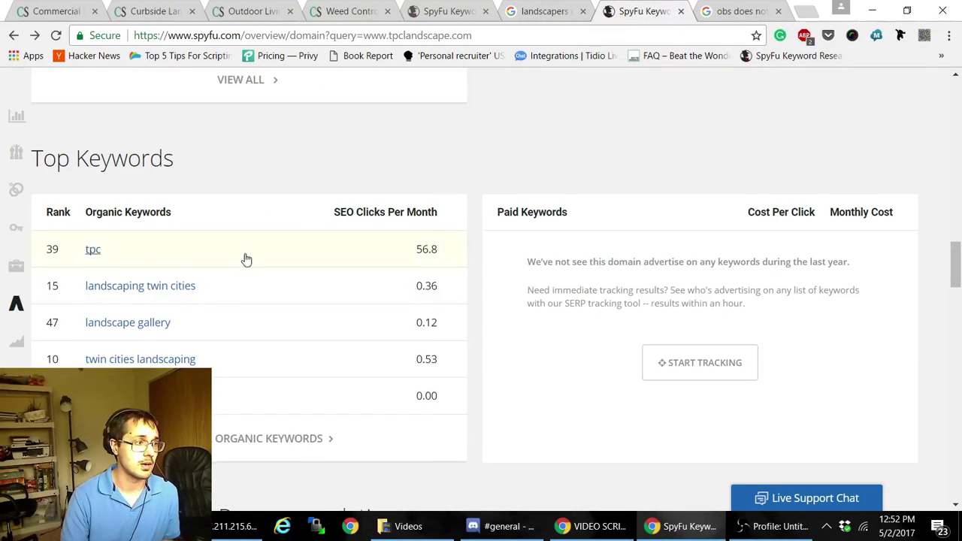
pyautogui.scroll(15, 252, 264)
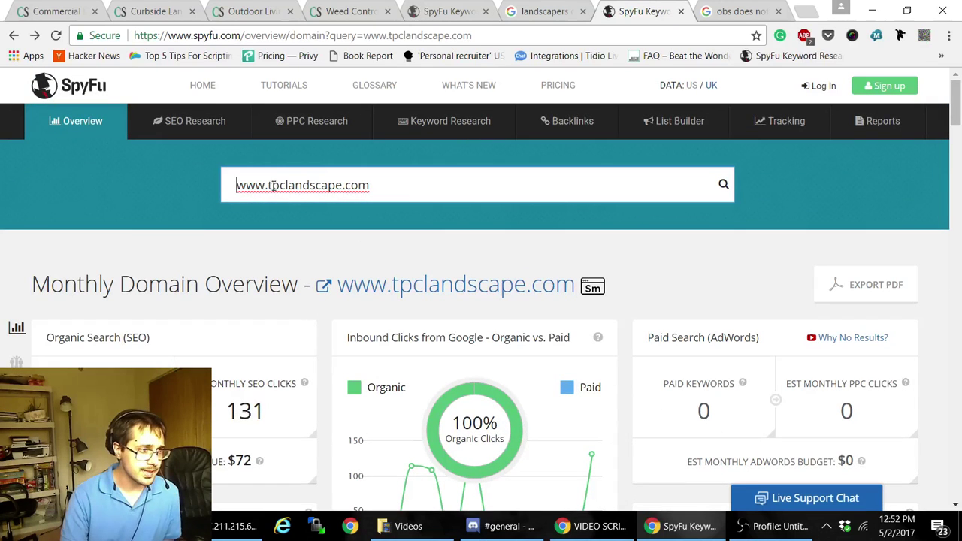
pyautogui.scroll(-2, 451, 226)
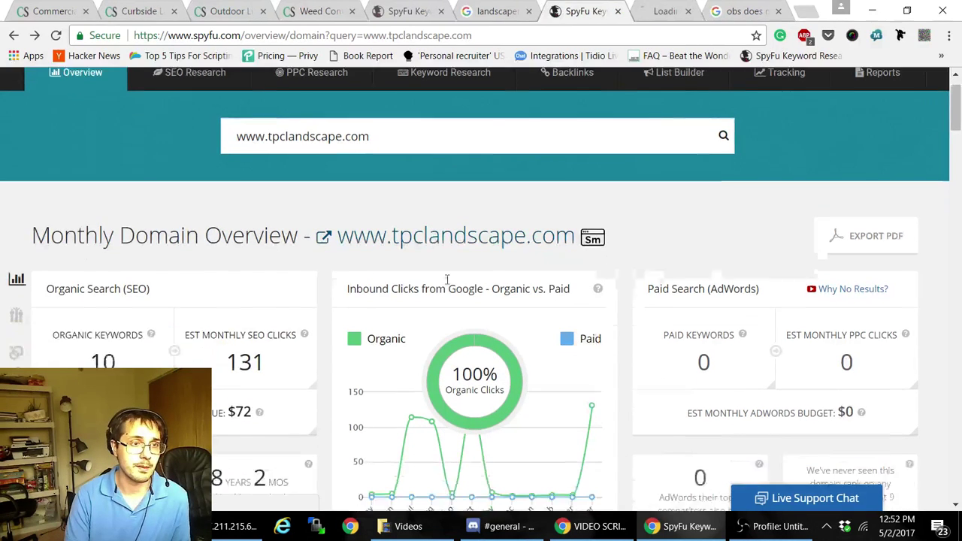
pyautogui.click(556, 187)
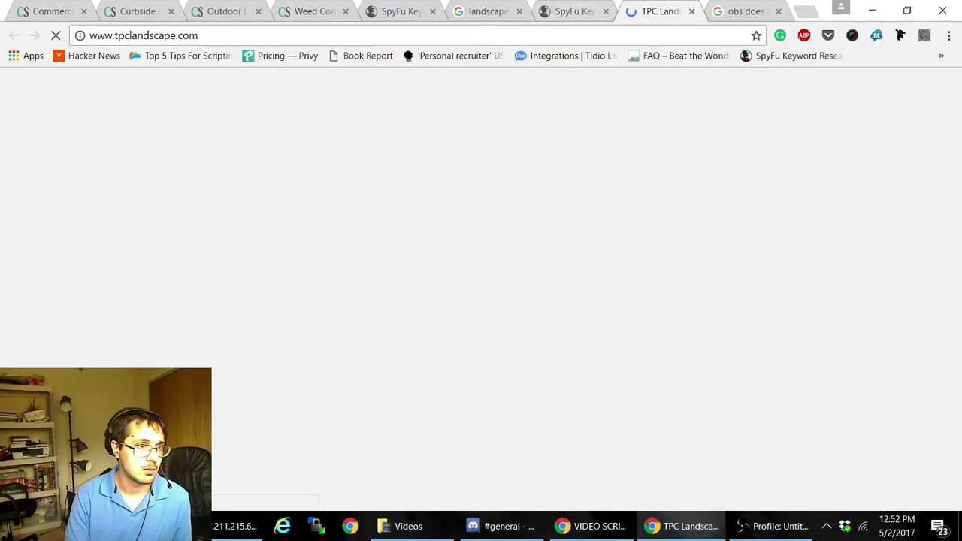
pyautogui.click(569, 6)
pyautogui.scroll(-1, 369, 275)
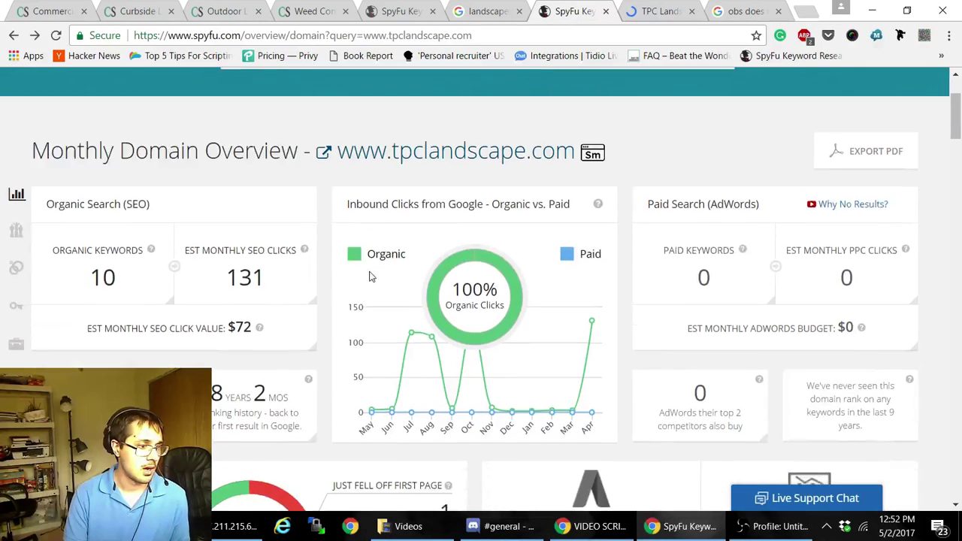
pyautogui.scroll(-2, 199, 357)
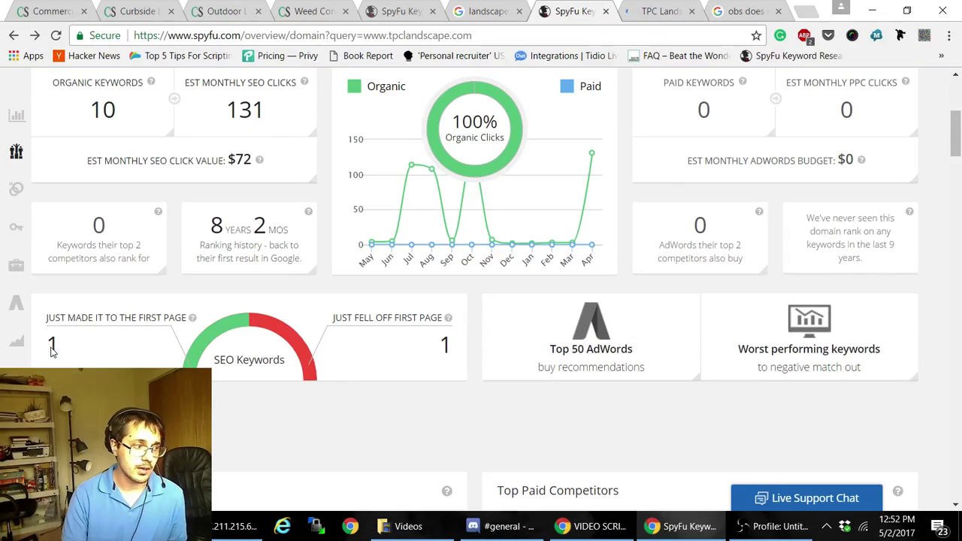
pyautogui.click(487, 11)
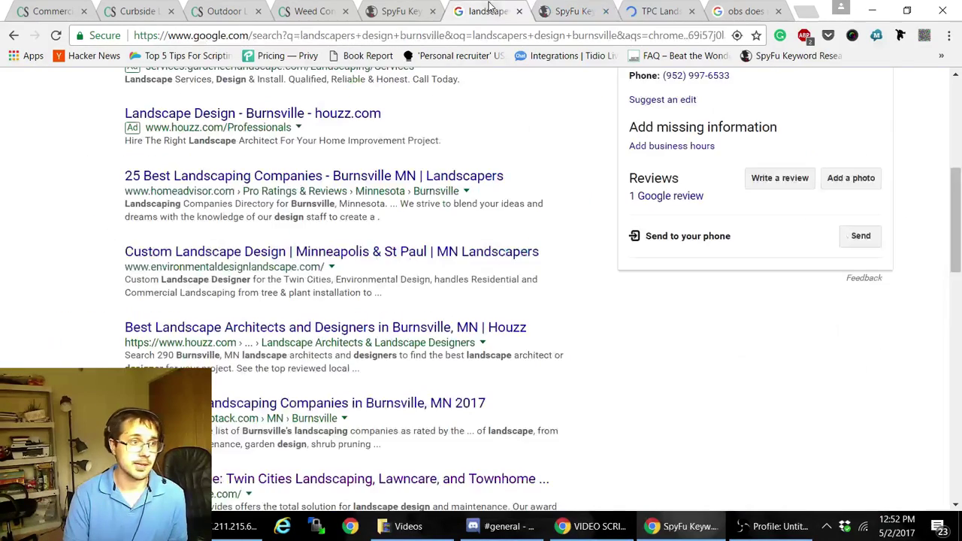
pyautogui.scroll(5, 301, 226)
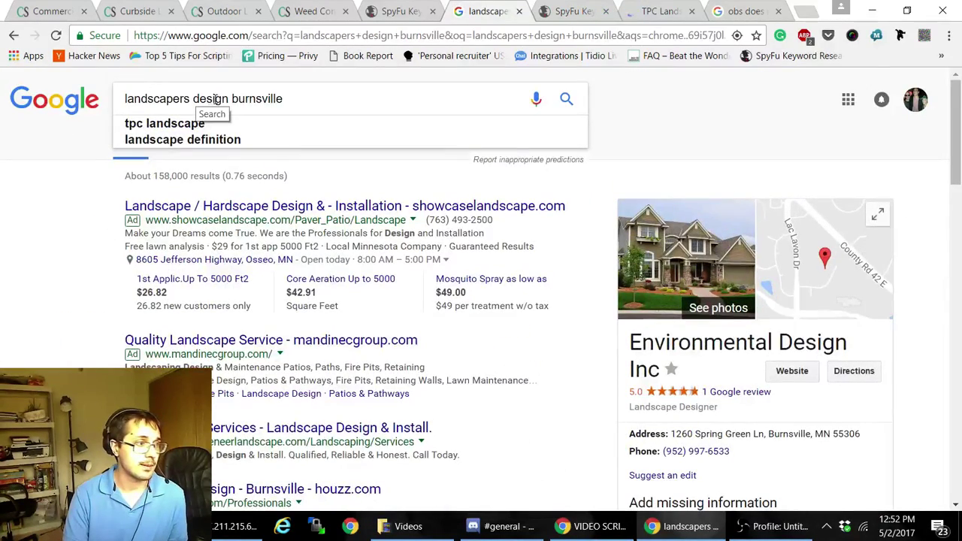
pyautogui.click(579, 11)
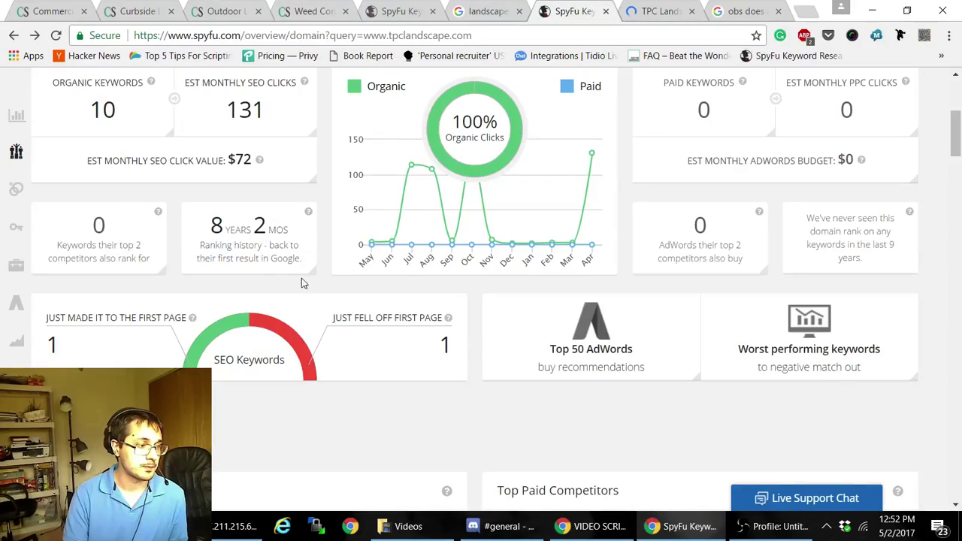
pyautogui.scroll(-8, 140, 360)
pyautogui.scroll(10, 329, 228)
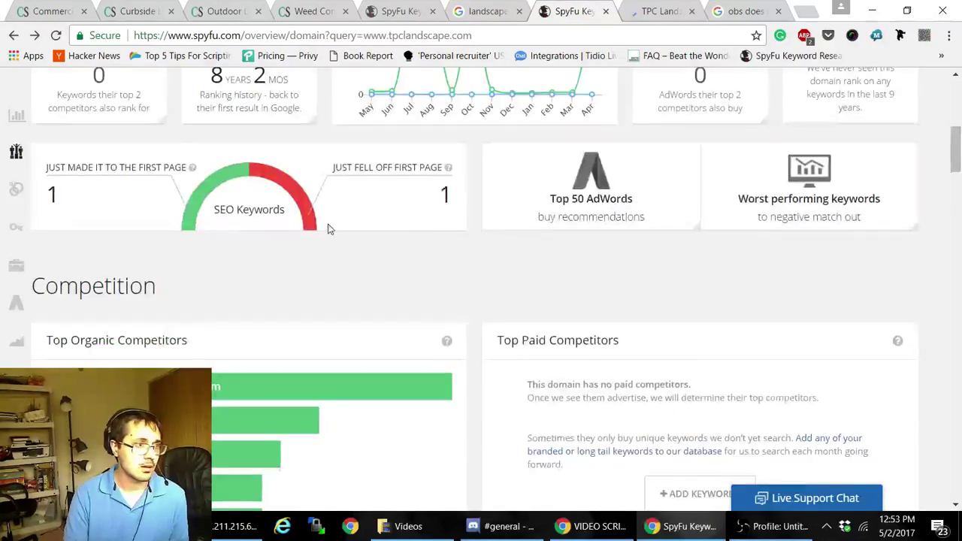
pyautogui.click(401, 11)
pyautogui.click(312, 11)
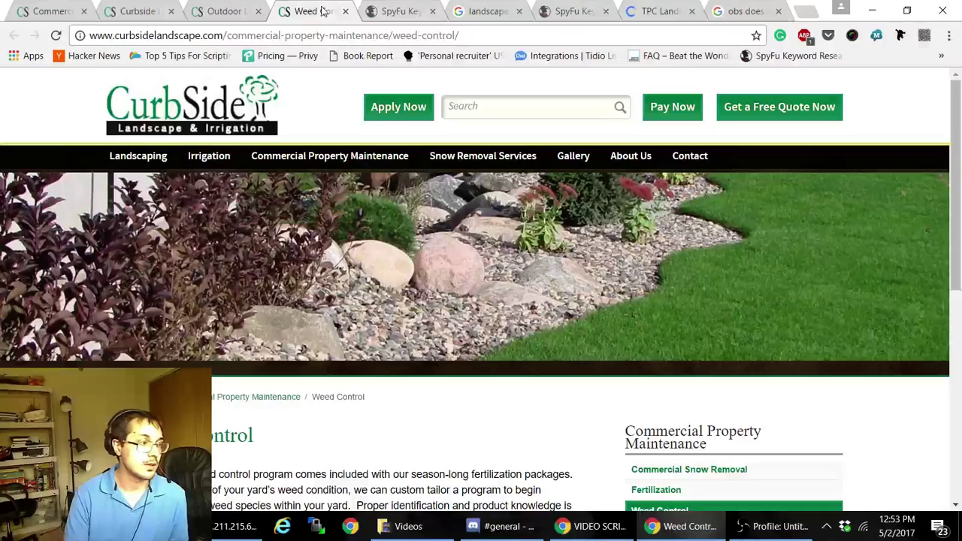
pyautogui.click(225, 10)
pyautogui.click(743, 11)
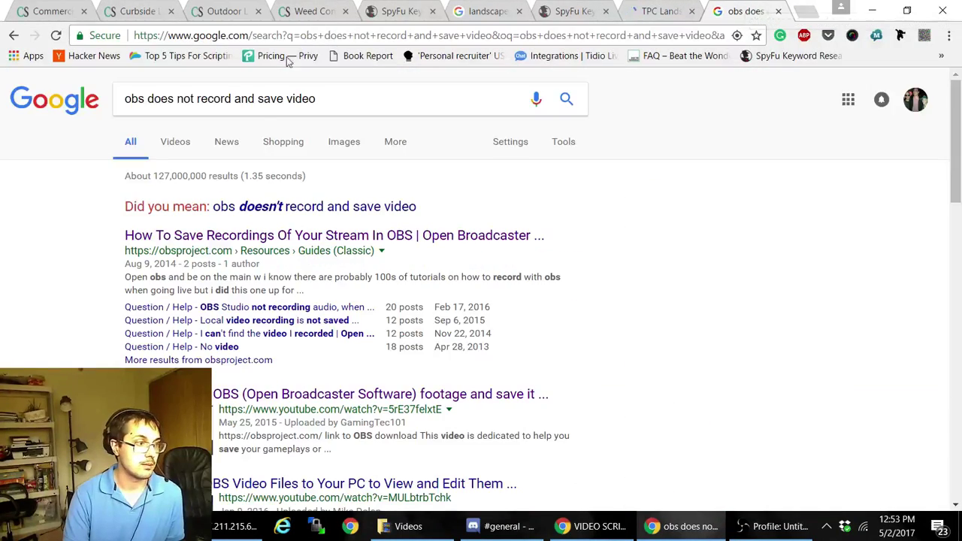
pyautogui.click(338, 101)
pyautogui.click(312, 11)
pyautogui.click(226, 10)
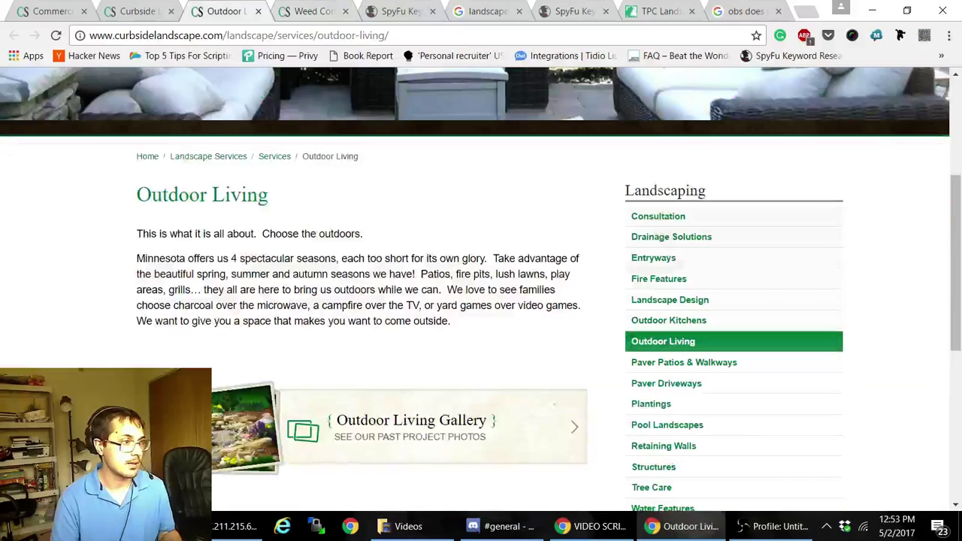
# Step: Check CurbSide's top organic keywords in SpyFu, then search Google for landscapers design without the city and review the results page
pyautogui.click(401, 11)
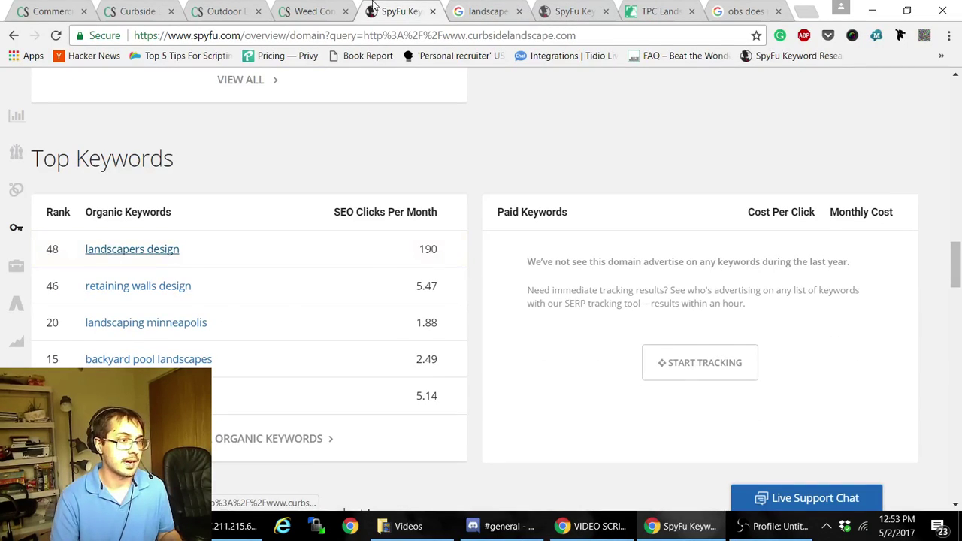
pyautogui.click(492, 10)
pyautogui.click(275, 104)
pyautogui.hotkey('ctrl', 'BackSpace')
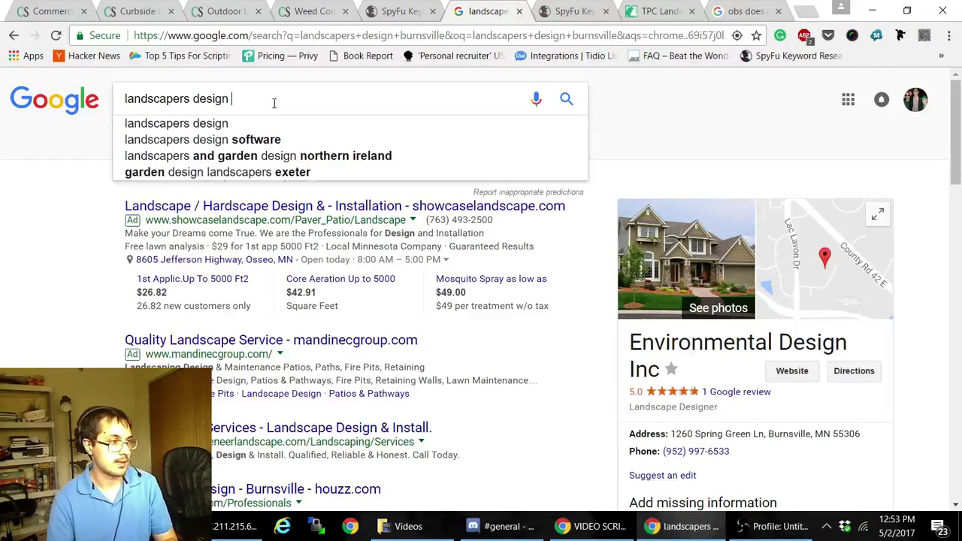
pyautogui.press('Return')
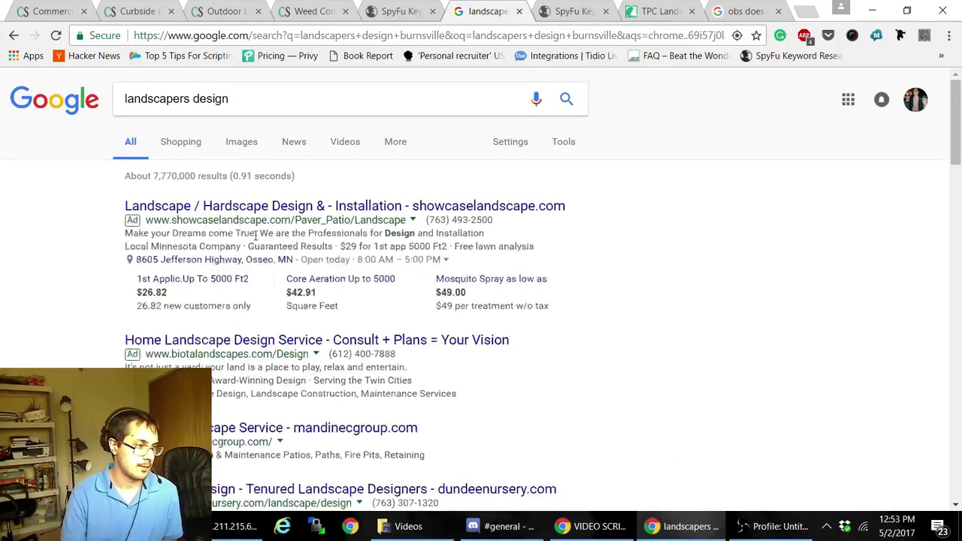
pyautogui.scroll(-5, 254, 244)
pyautogui.scroll(-15, 254, 244)
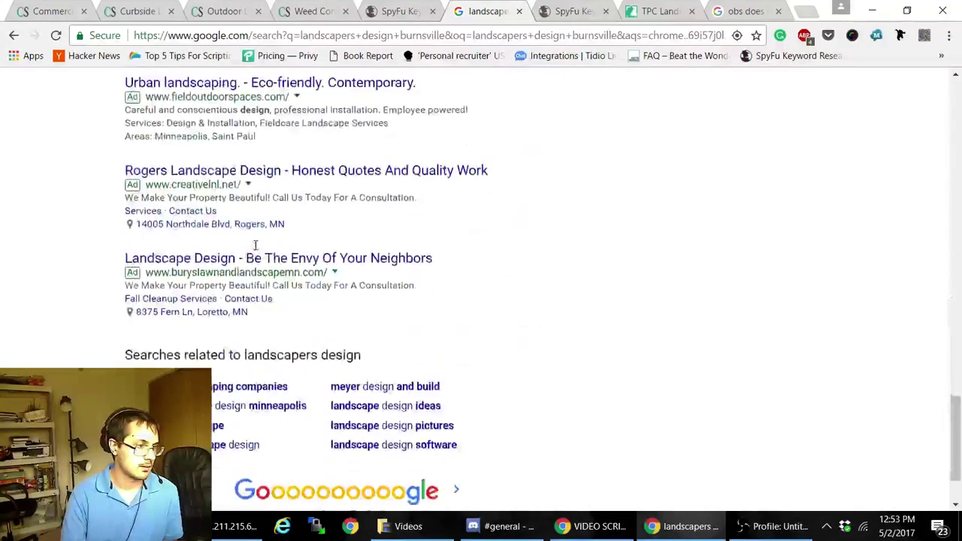
pyautogui.scroll(8, 256, 248)
pyautogui.scroll(10, 256, 250)
# Step: Search Google for landscapers design burnsville and locate the TPC Landscape listing among the results
pyautogui.click(248, 100)
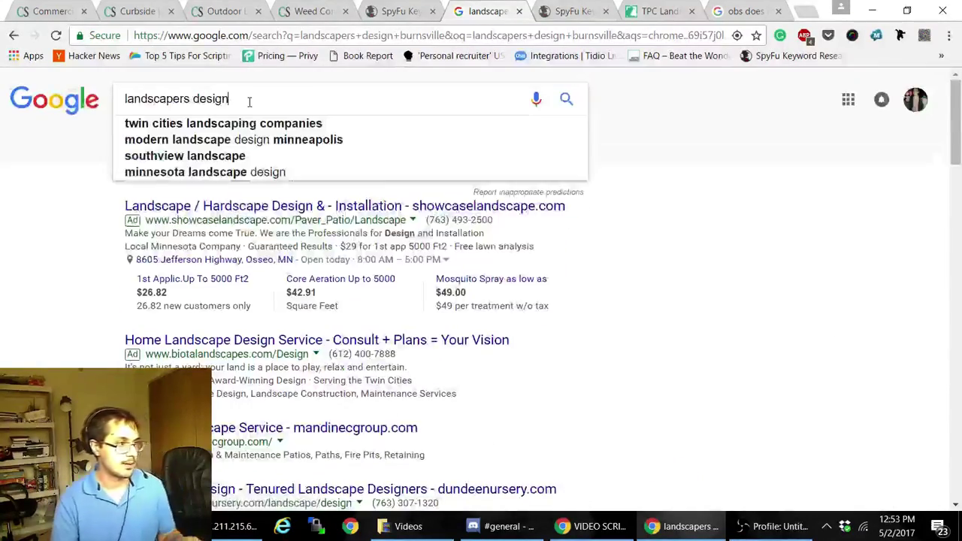
pyautogui.write('burns')
pyautogui.press('Down')
pyautogui.press('Return')
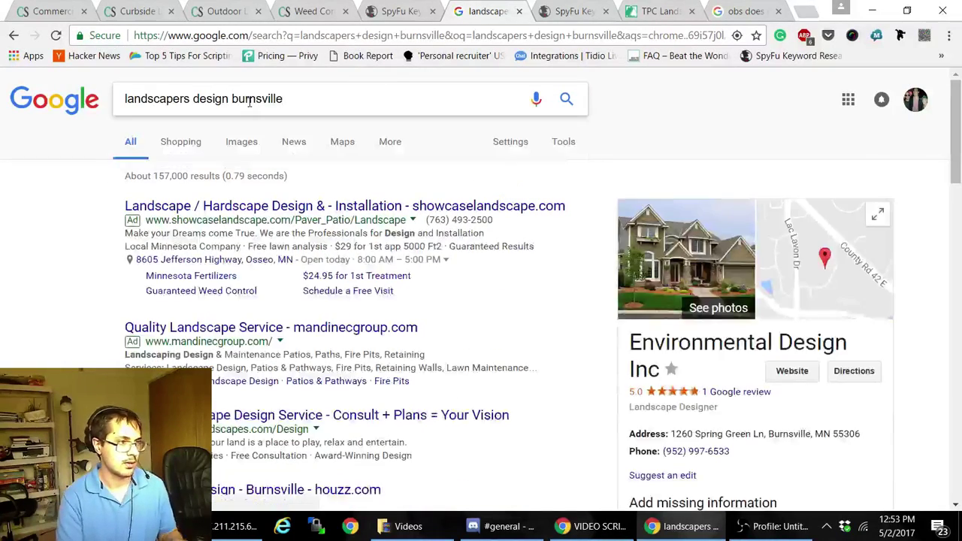
pyautogui.scroll(-6, 301, 267)
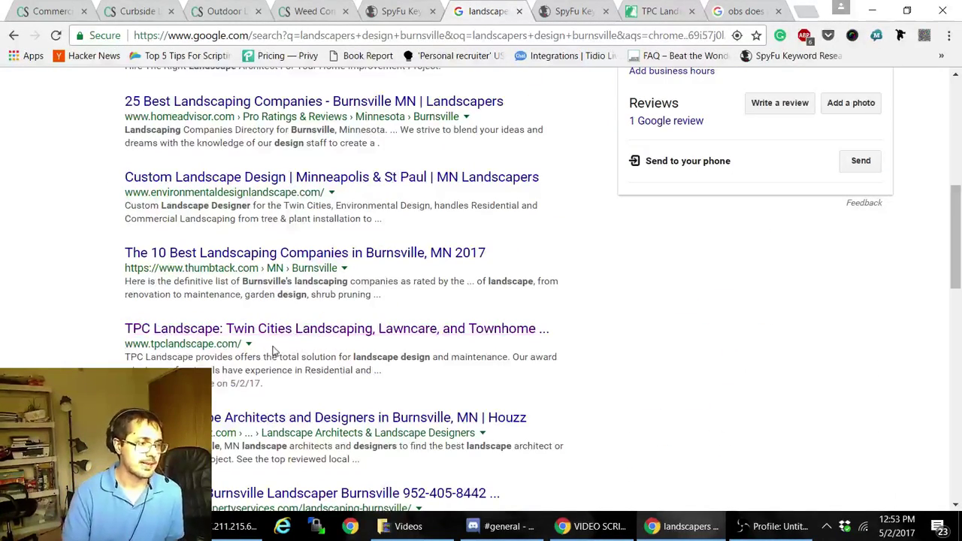
pyautogui.hotkey('ctrl', 'Tab')
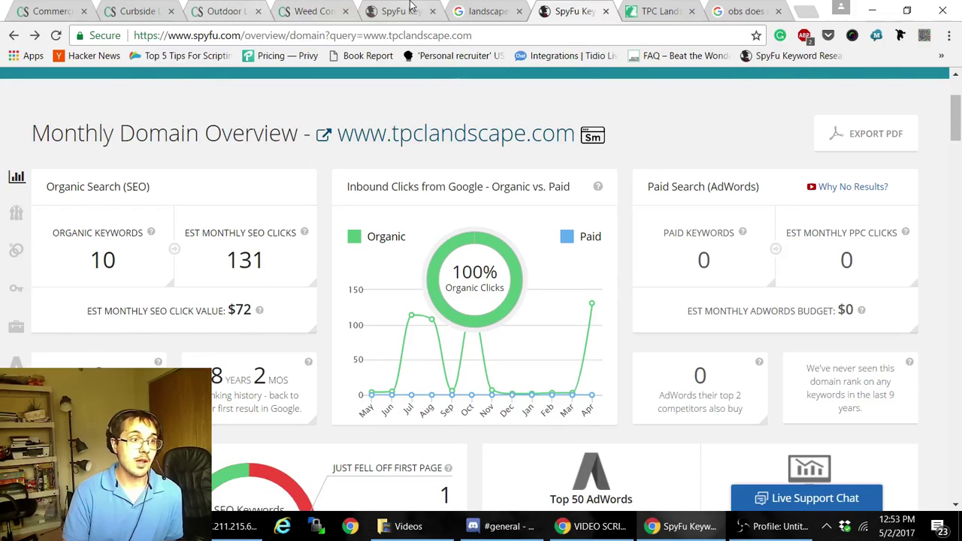
pyautogui.hotkey('ctrl', 'shift', 'Tab')
pyautogui.hotkey('ctrl', 'shift', 'Tab')
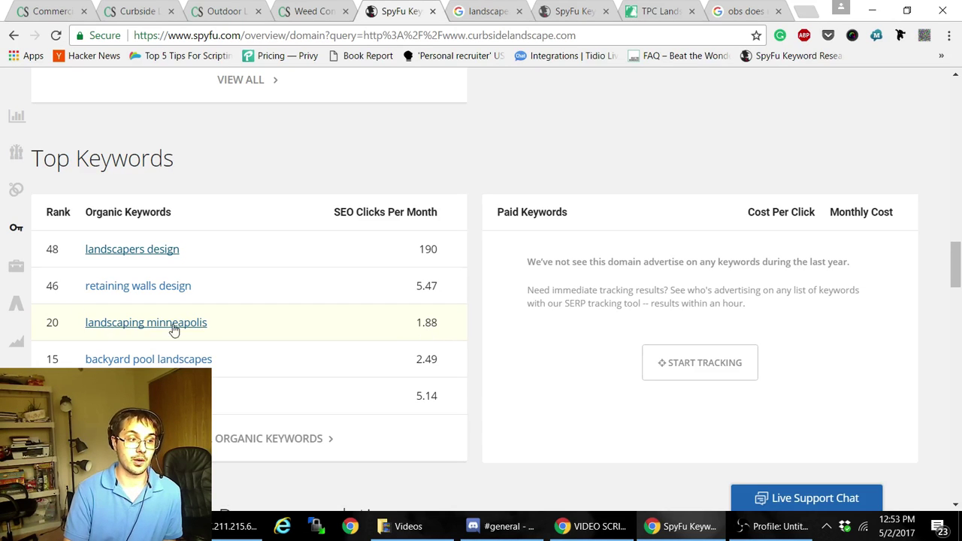
pyautogui.click(572, 9)
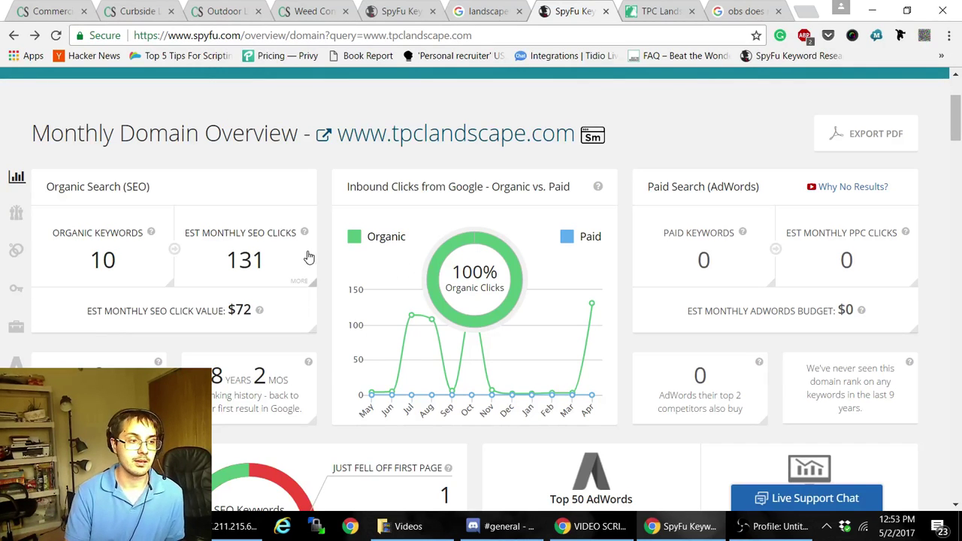
# Step: Examine TPC Landscape's top organic competitors, shared keywords, keyword recommendations, monthly SEO clicks and inbound clicks chart in SpyFu
pyautogui.scroll(-10, 323, 237)
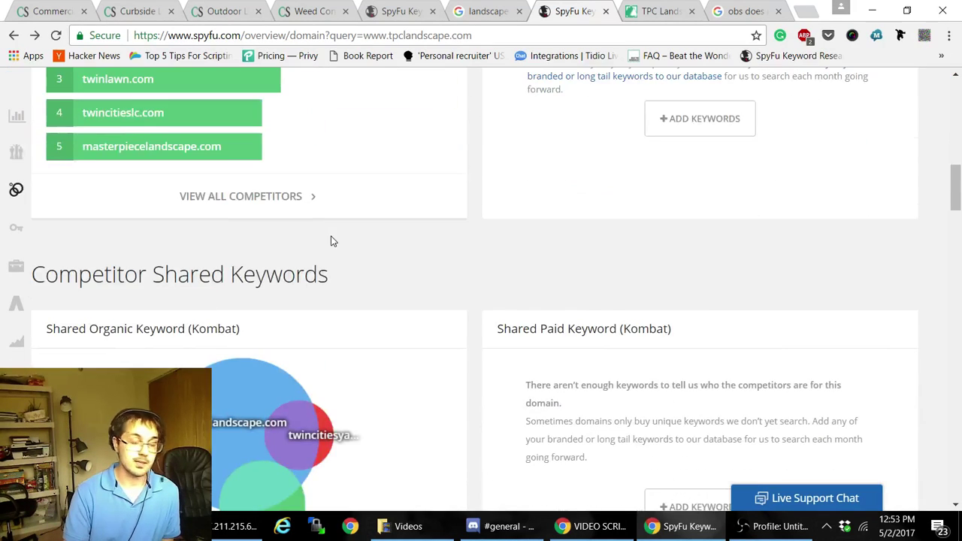
pyautogui.scroll(-1, 301, 248)
pyautogui.scroll(3, 301, 243)
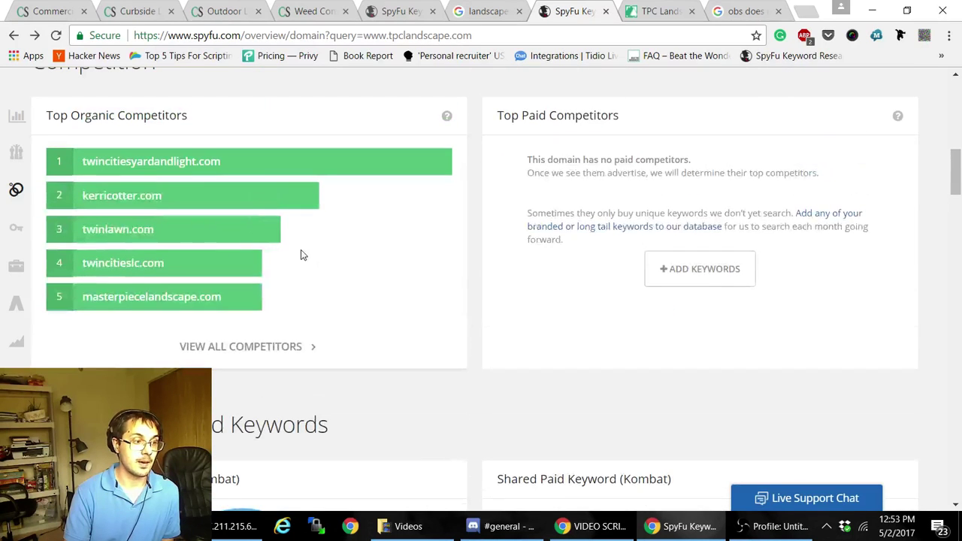
pyautogui.scroll(-1, 300, 230)
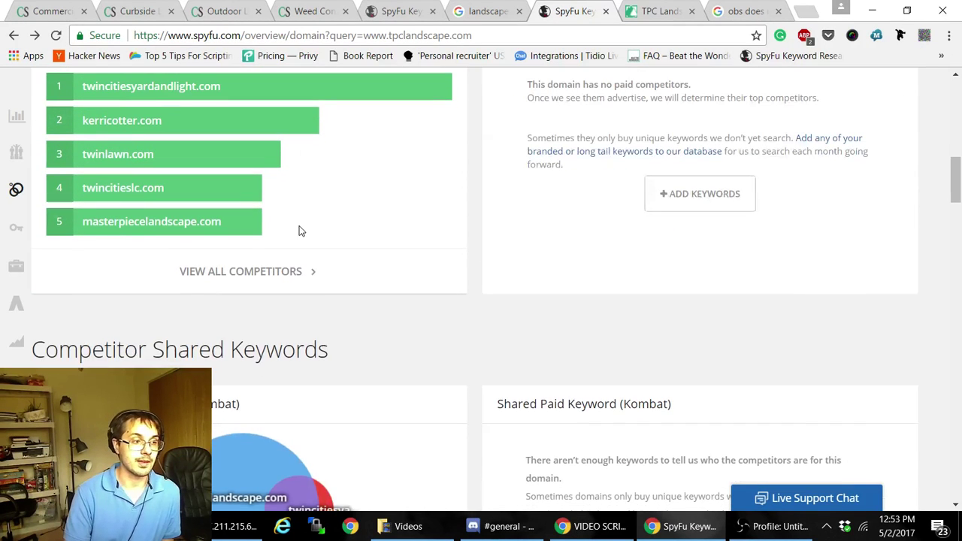
pyautogui.scroll(-10, 299, 193)
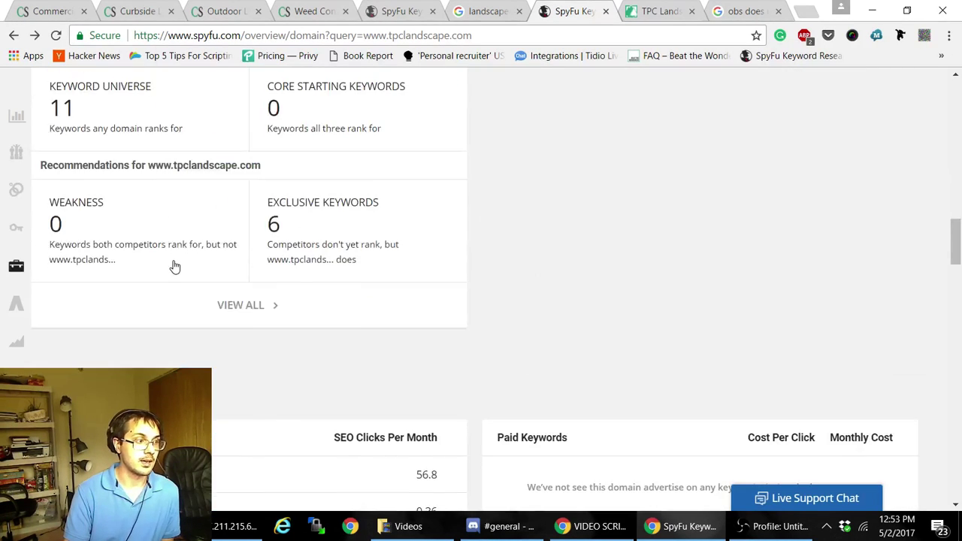
pyautogui.scroll(15, 193, 266)
pyautogui.scroll(4, 237, 353)
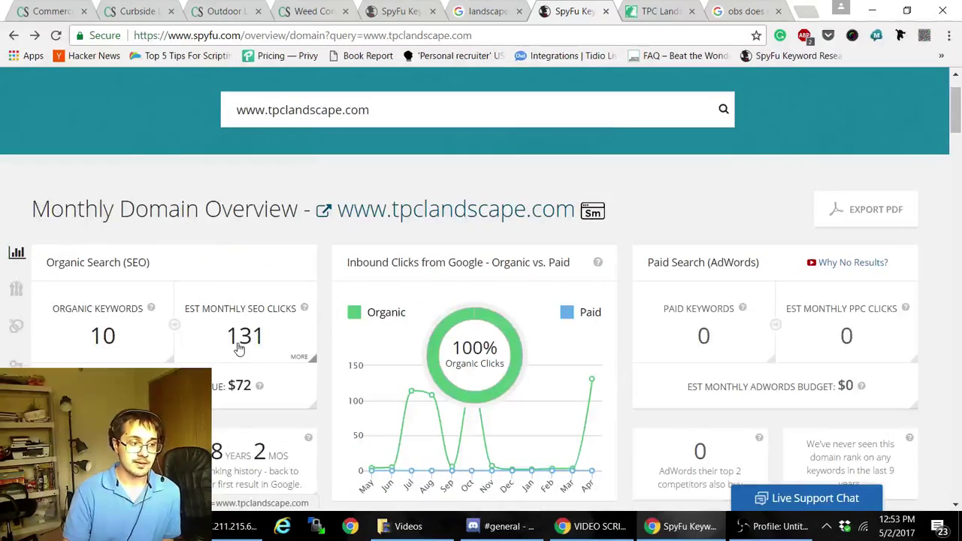
pyautogui.scroll(-8, 334, 361)
pyautogui.scroll(6, 355, 366)
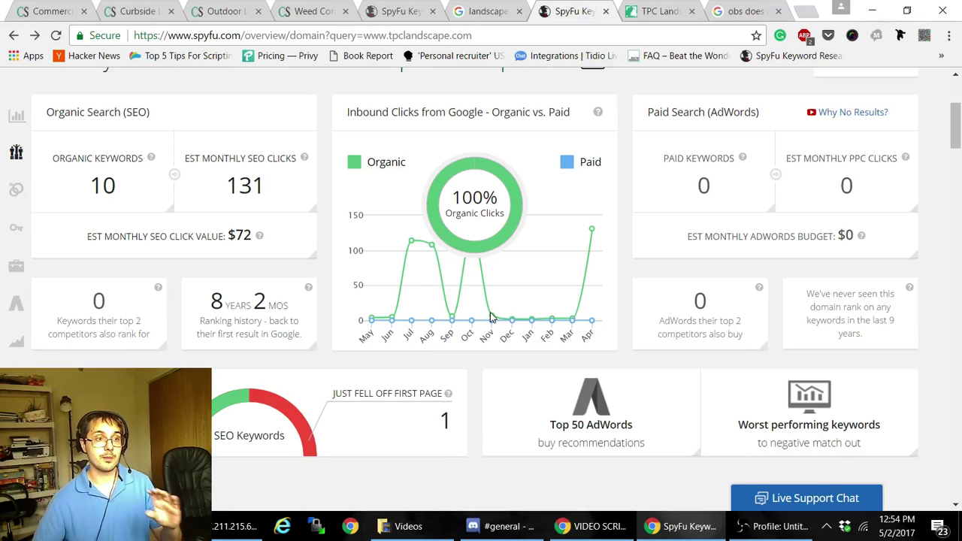
# Step: Return to the Google results and highlight the search phrase landscapers design burnsville
pyautogui.click(481, 11)
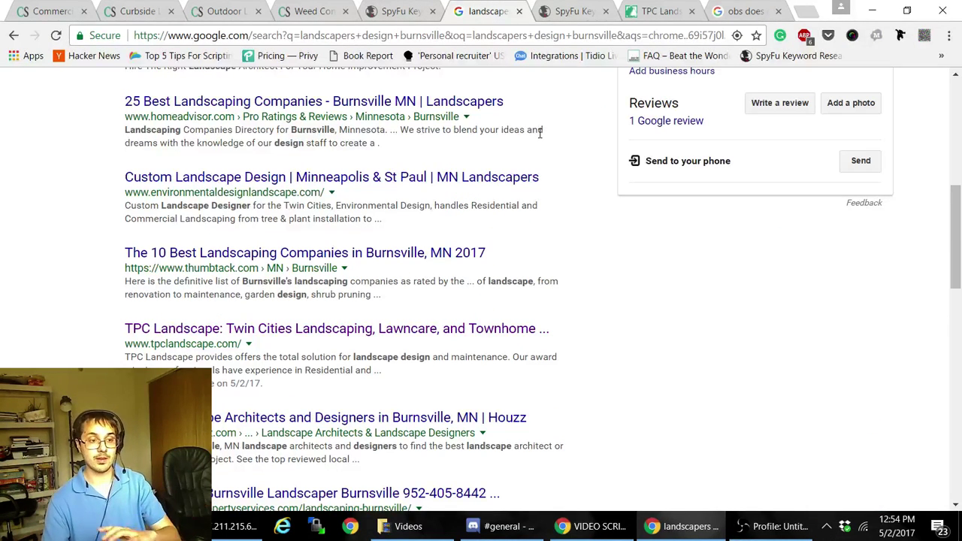
pyautogui.scroll(6, 312, 218)
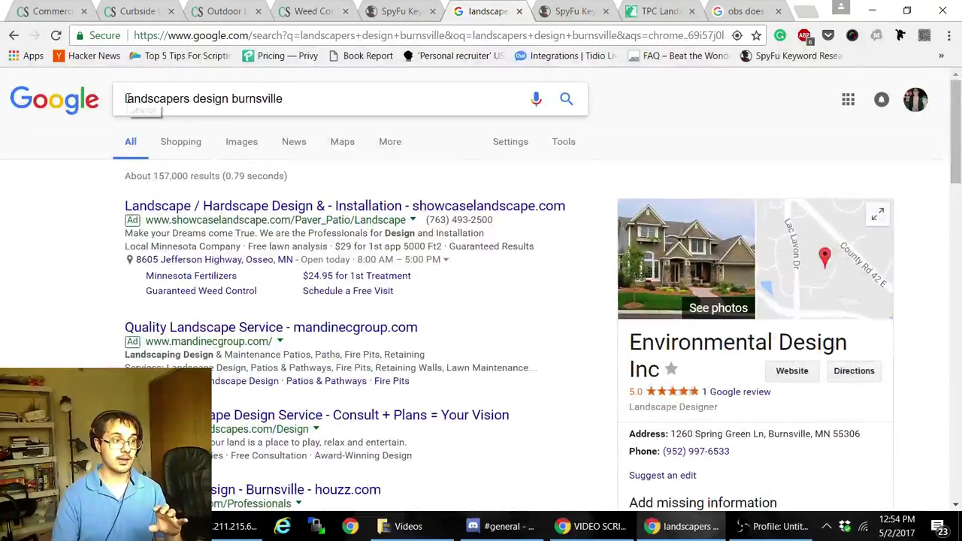
pyautogui.moveTo(127, 100); pyautogui.dragTo(365, 100)
pyautogui.click(365, 100)
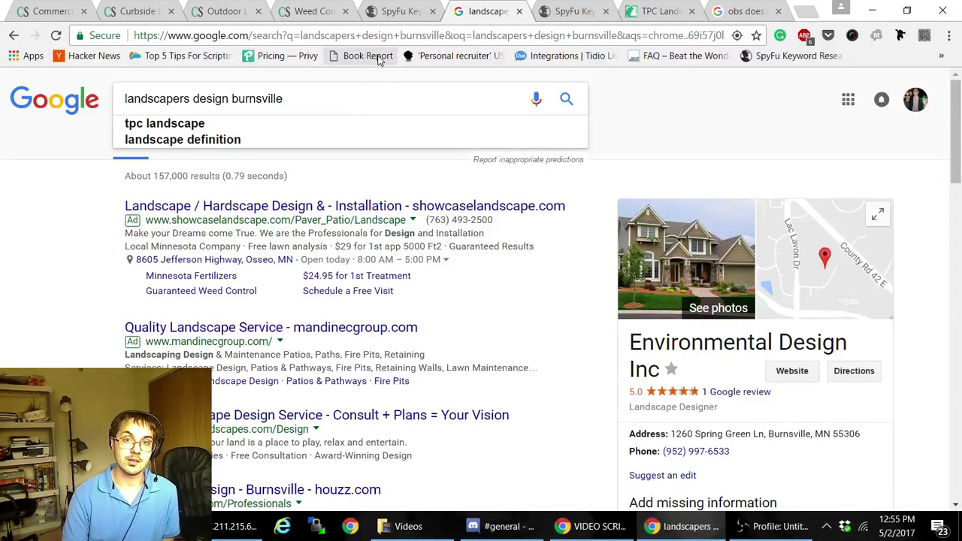
pyautogui.hotkey('ctrl', 'l')
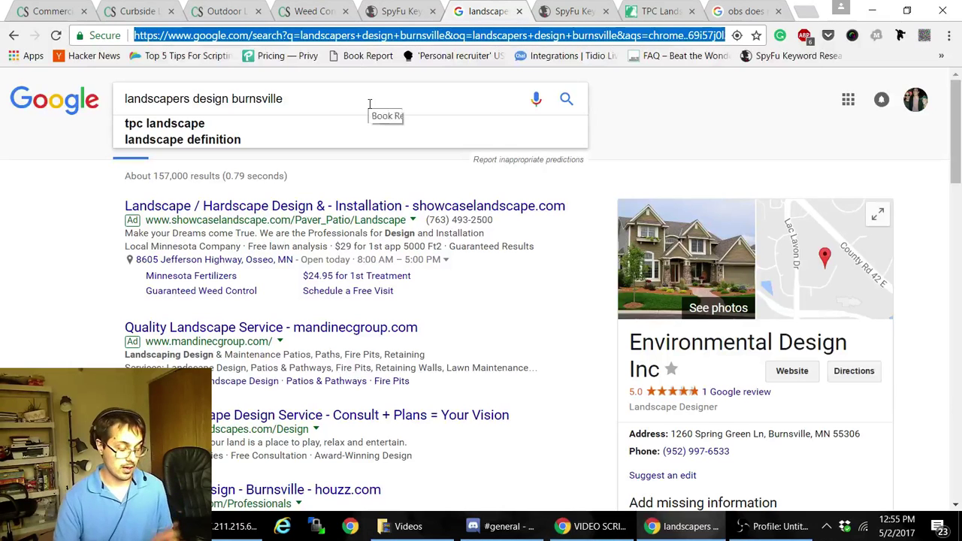
pyautogui.hotkey('ctrl', 't')
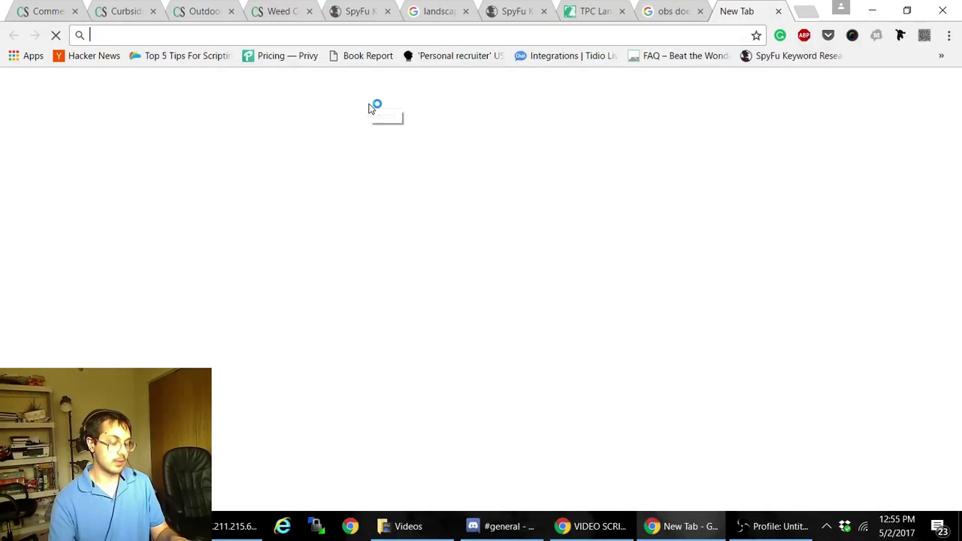
pyautogui.write('pf')
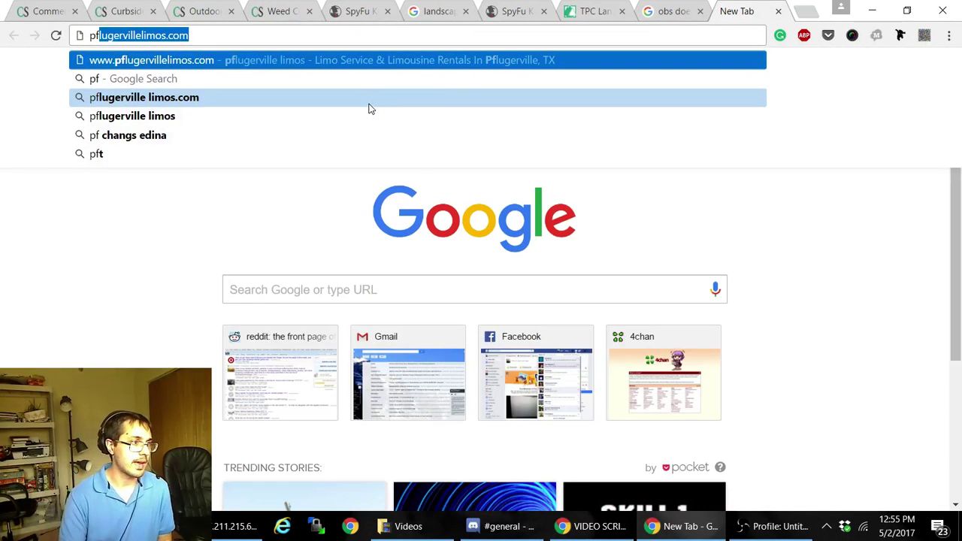
pyautogui.press('Return')
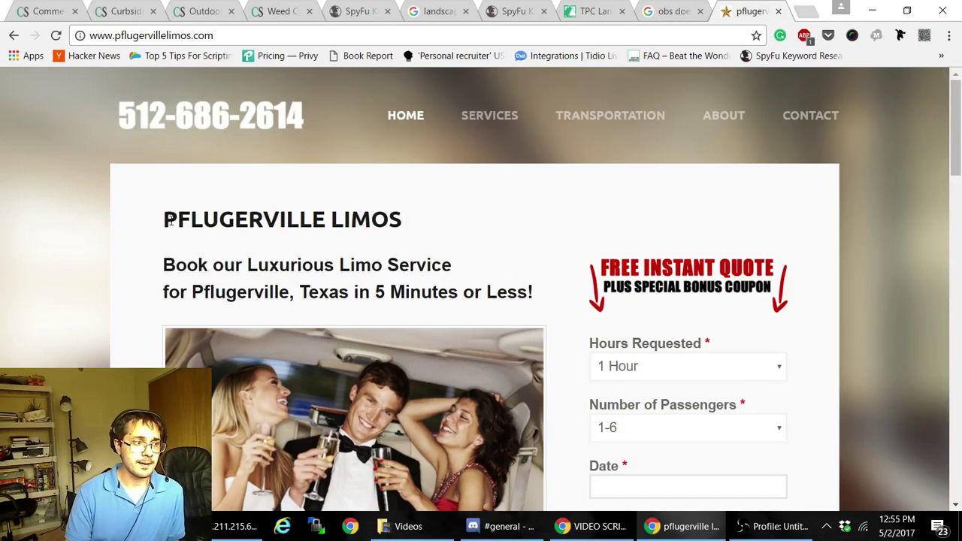
# Step: Highlight the PFLUGERVILLE LIMOS heading on the home page and its city and service keywords one by one
pyautogui.moveTo(170, 220); pyautogui.dragTo(481, 228)
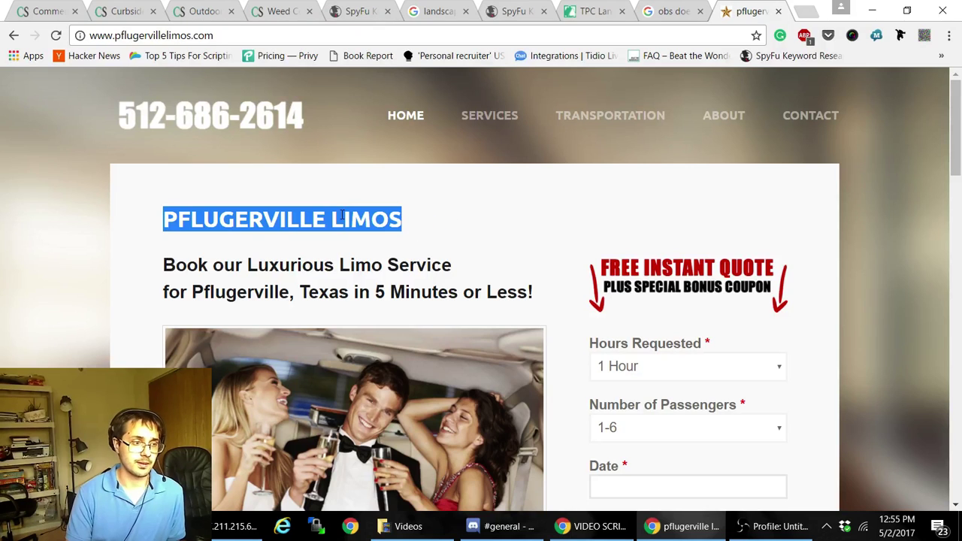
pyautogui.moveTo(332, 217); pyautogui.dragTo(403, 219)
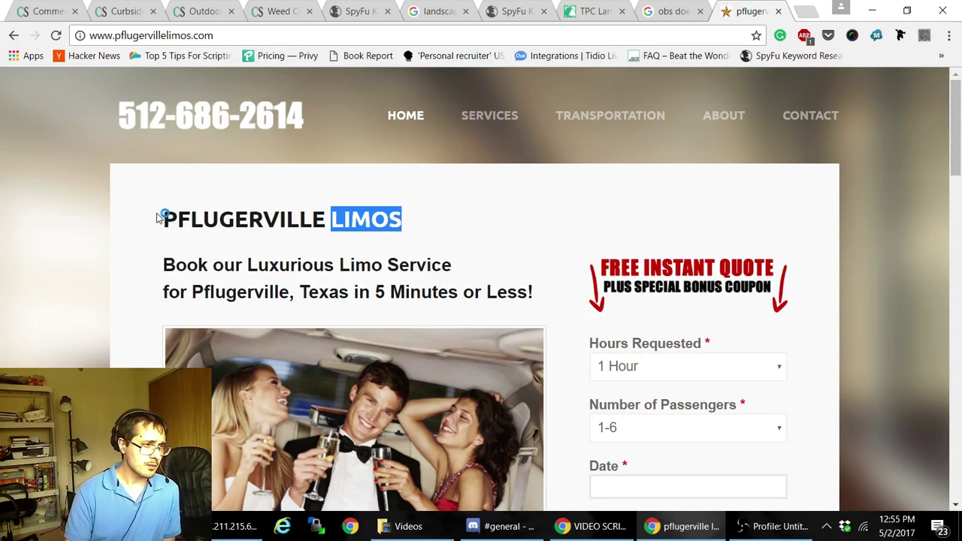
pyautogui.click(203, 222)
pyautogui.doubleClick(238, 222)
pyautogui.doubleClick(355, 217)
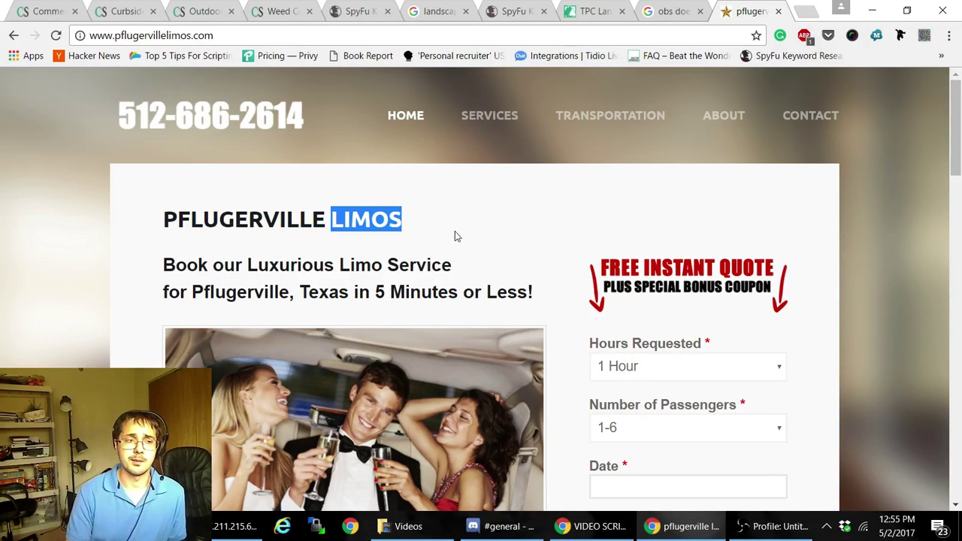
pyautogui.scroll(-4, 554, 249)
pyautogui.scroll(4, 554, 249)
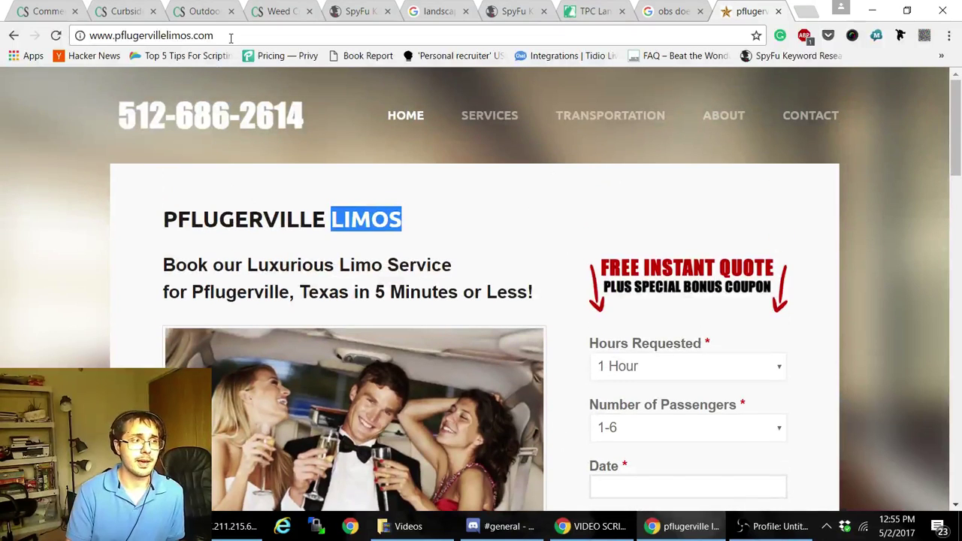
pyautogui.moveTo(117, 35); pyautogui.dragTo(89, 35)
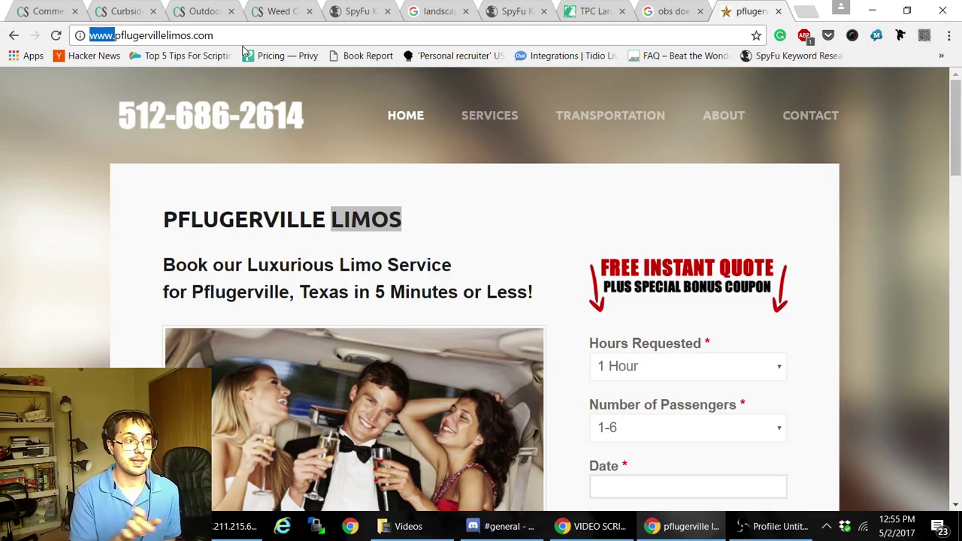
# Step: Skim the whole Pflugerville Limos home page and highlight the tagline about Limo Service for Pflugerville, Texas
pyautogui.scroll(-12, 547, 247)
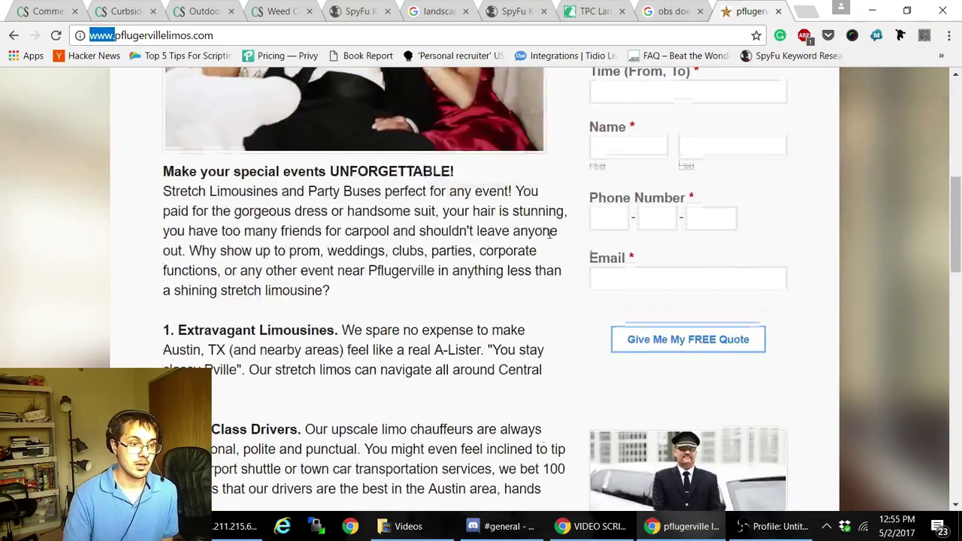
pyautogui.scroll(-6, 534, 270)
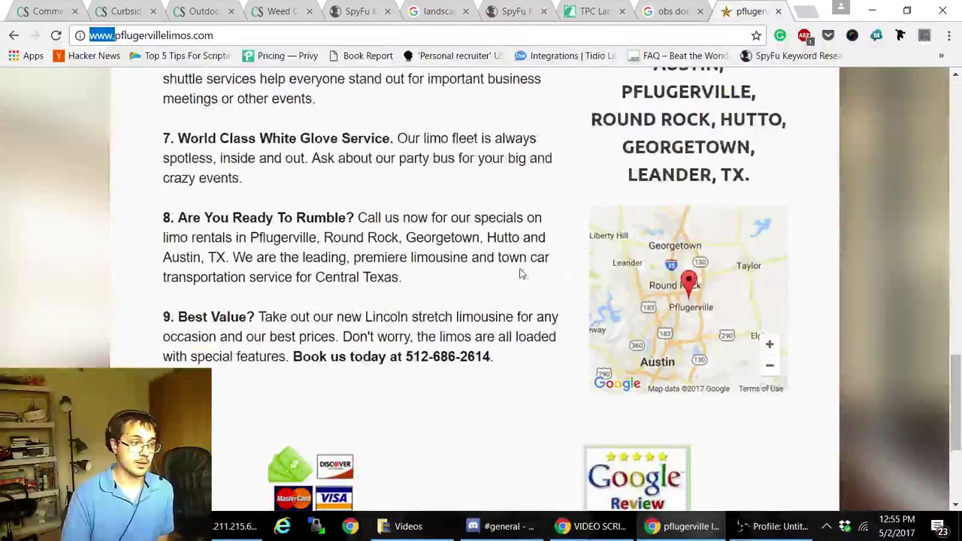
pyautogui.scroll(-3, 521, 274)
pyautogui.scroll(20, 527, 278)
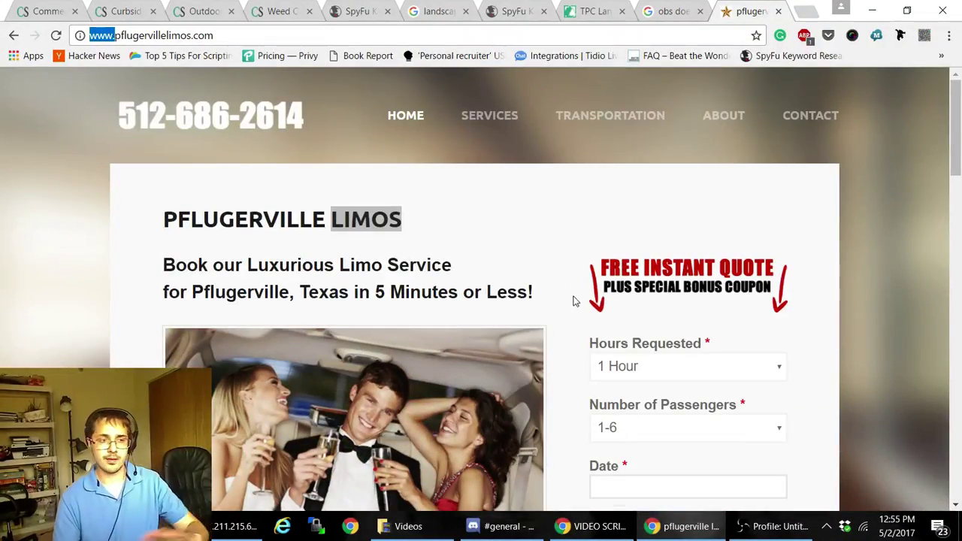
pyautogui.moveTo(534, 295); pyautogui.dragTo(324, 265)
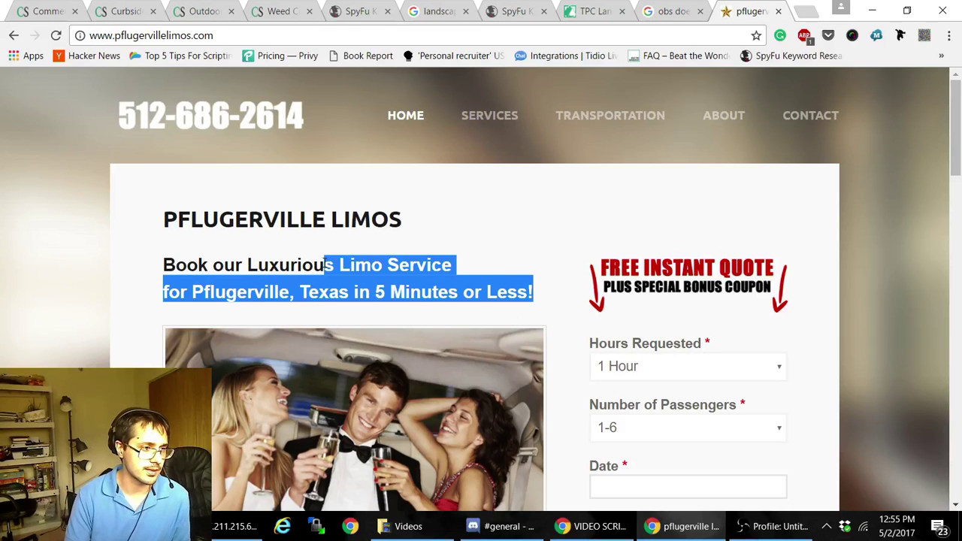
pyautogui.click(324, 265)
# Step: Turn the site's web address into a Google search for pflugerville limos and skim the results
pyautogui.moveTo(489, 120)
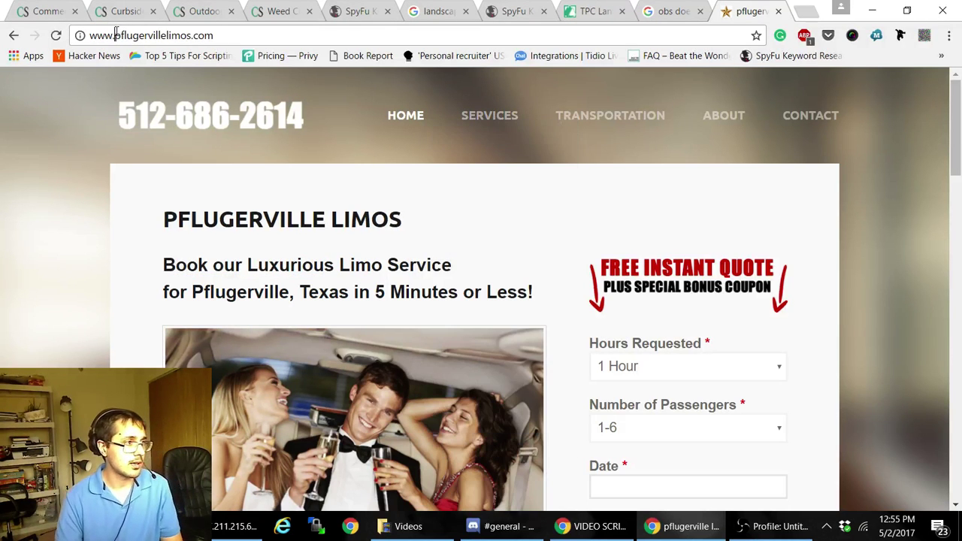
pyautogui.moveTo(115, 35); pyautogui.dragTo(53, 34)
pyautogui.press('BackSpace')
pyautogui.click(143, 35)
pyautogui.press('End')
pyautogui.press('BackSpace')
pyautogui.press('BackSpace')
pyautogui.press('BackSpace')
pyautogui.press('BackSpace')
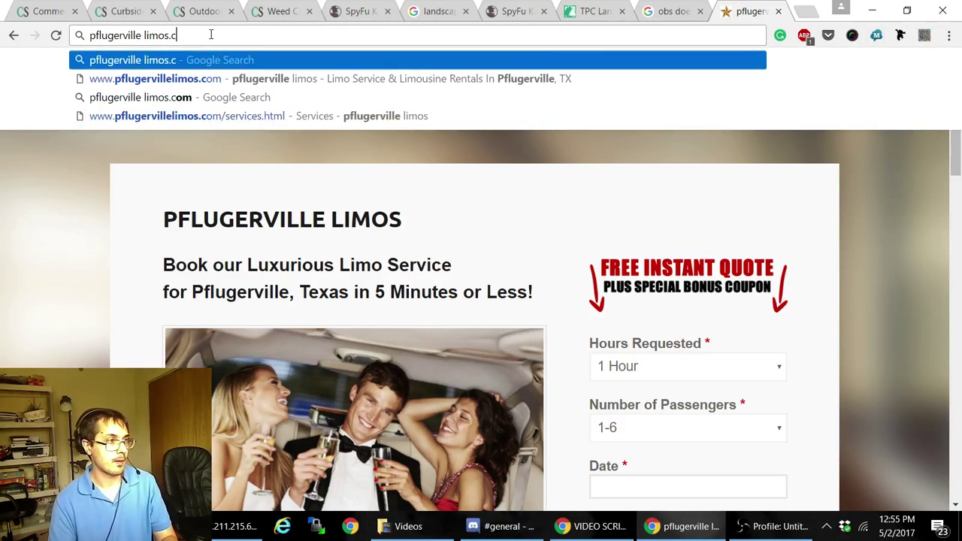
pyautogui.press('Return')
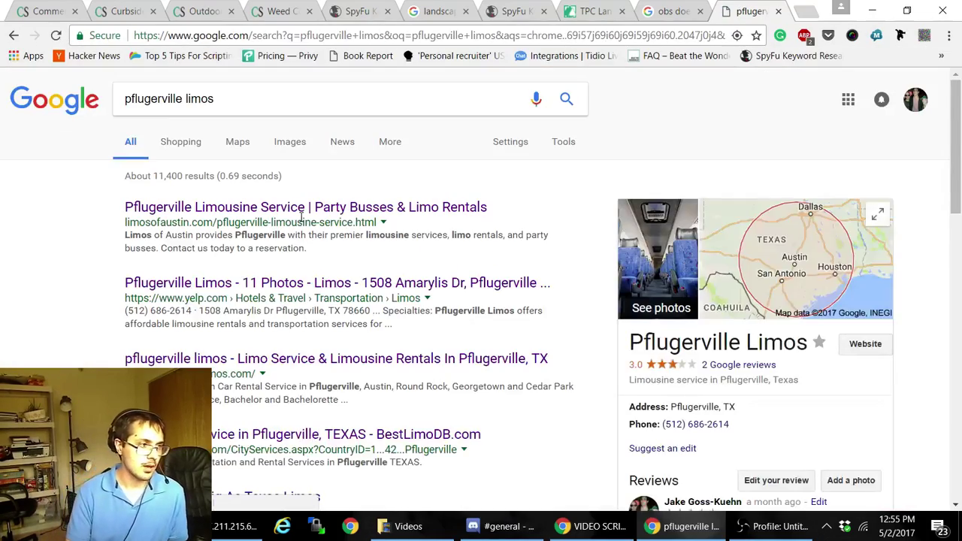
pyautogui.scroll(-2, 432, 252)
pyautogui.scroll(3, 239, 144)
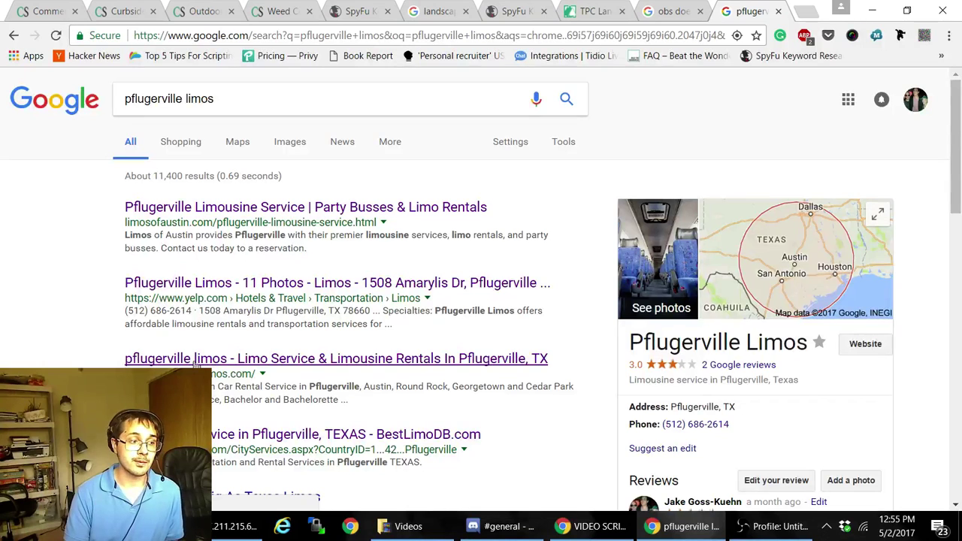
# Step: Highlight the keyword limos and the rest of the search phrase pflugerville limos in the Google query
pyautogui.click(195, 101)
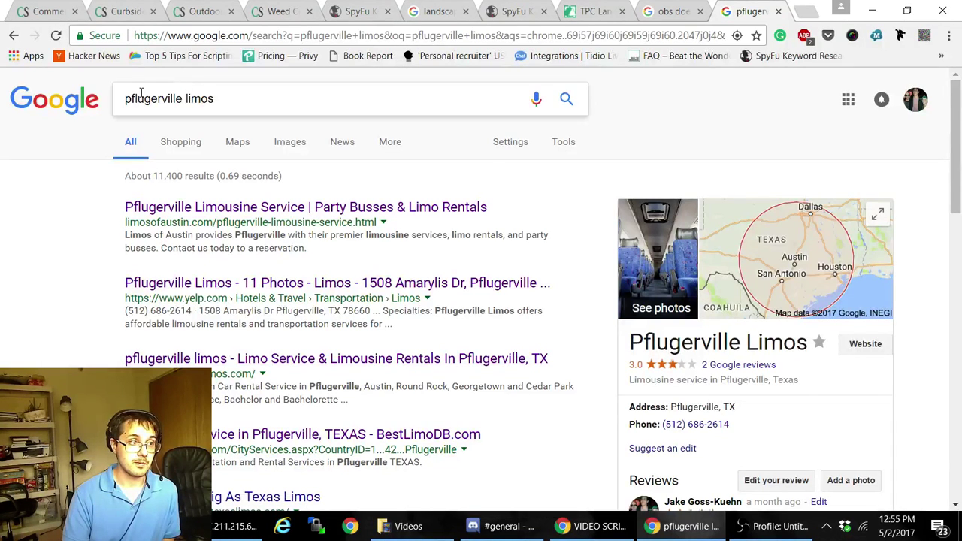
pyautogui.doubleClick(197, 100)
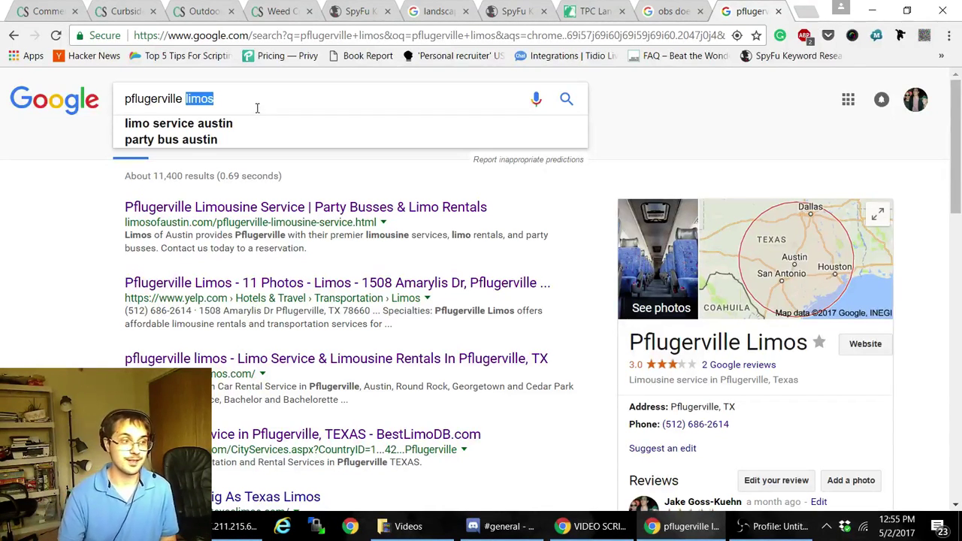
pyautogui.click(164, 98)
pyautogui.doubleClick(191, 98)
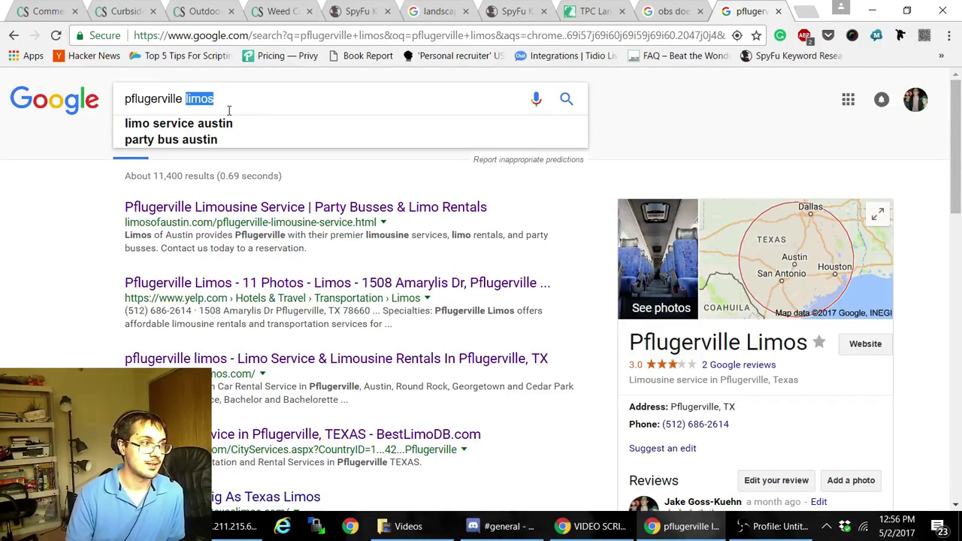
pyautogui.click(260, 103)
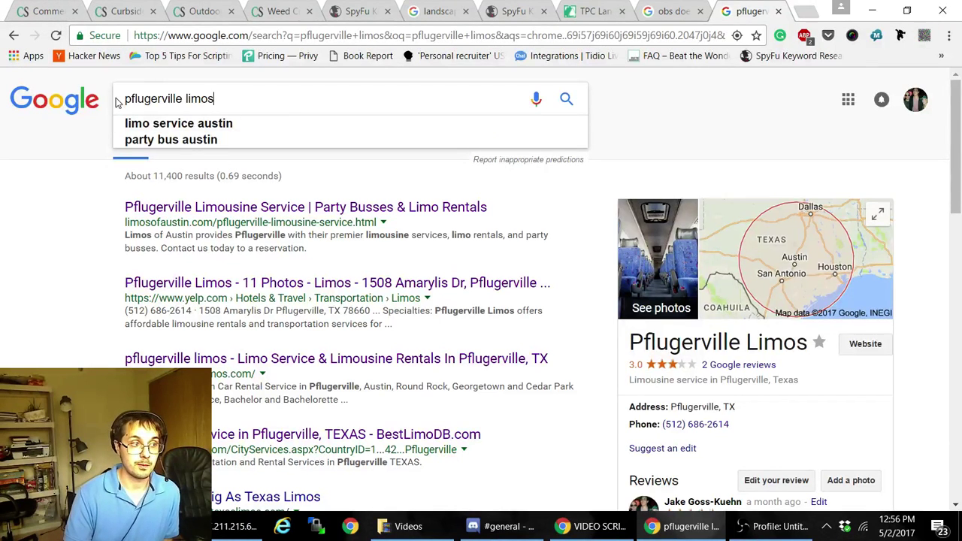
pyautogui.moveTo(145, 98); pyautogui.dragTo(305, 97)
pyautogui.click(305, 97)
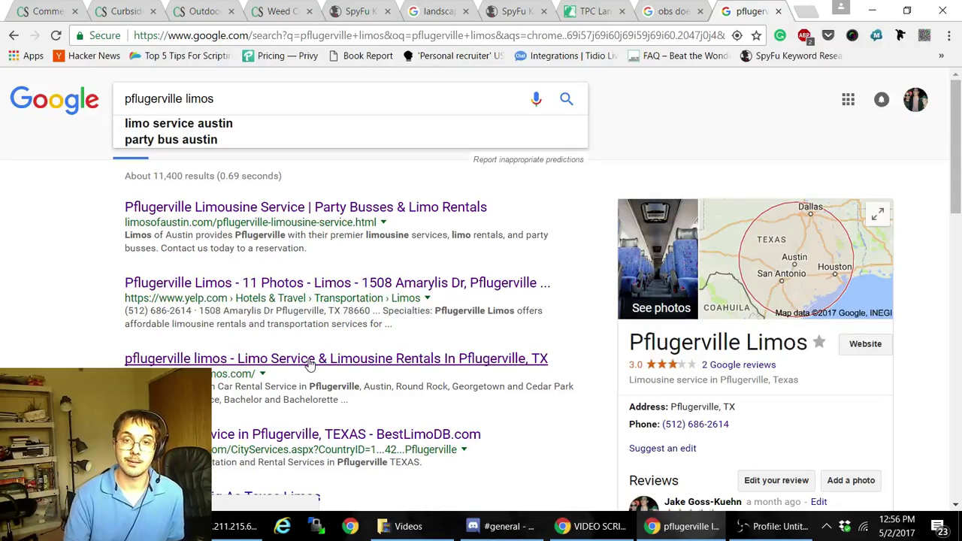
# Step: Return to CurbSide's already open Outdoor Living and Weed Control pages
pyautogui.click(432, 9)
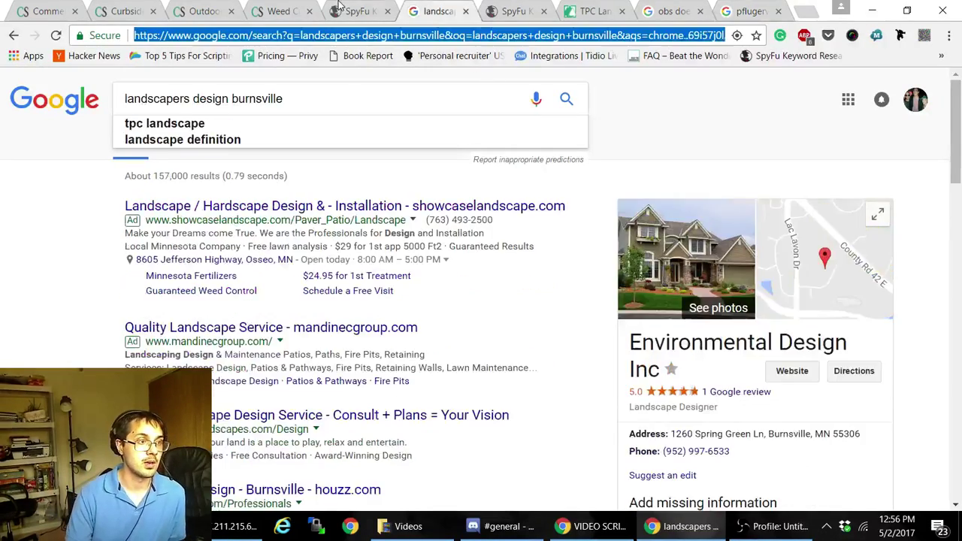
pyautogui.click(282, 11)
pyautogui.click(213, 8)
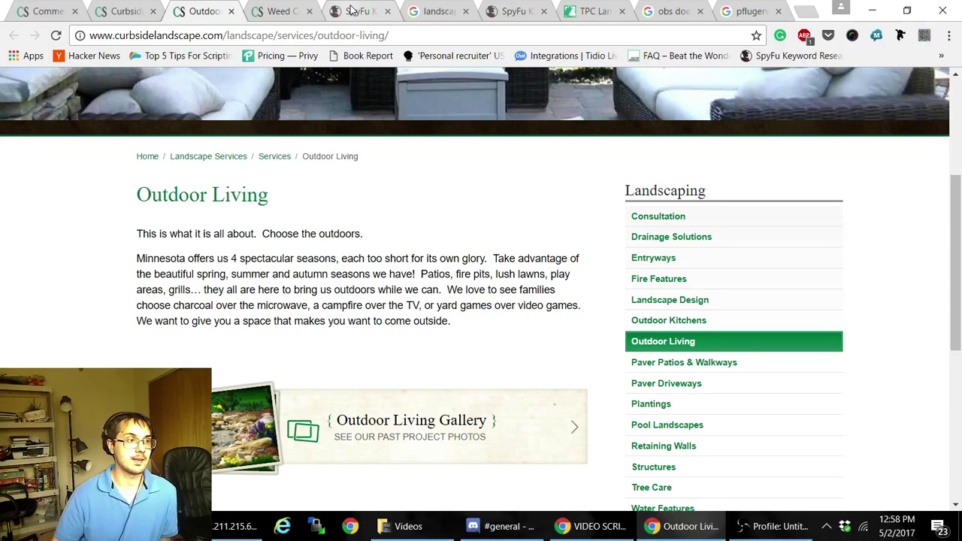
pyautogui.click(276, 11)
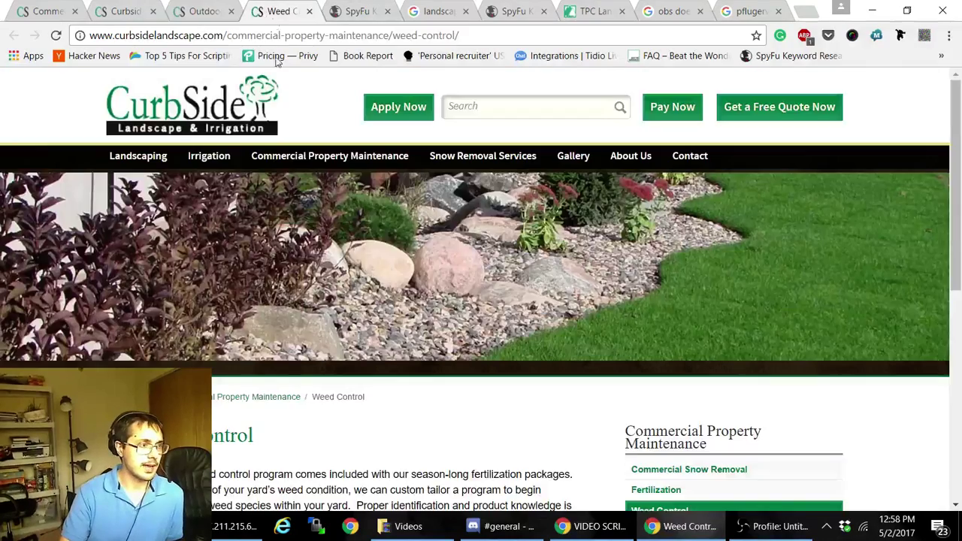
pyautogui.click(351, 11)
pyautogui.scroll(10, 285, 226)
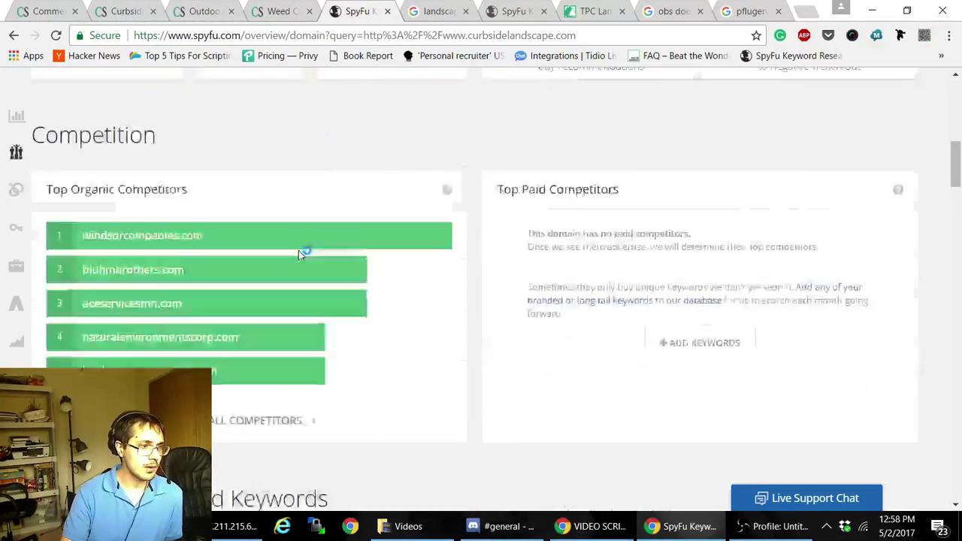
pyautogui.scroll(-4, 255, 189)
pyautogui.scroll(2, 256, 189)
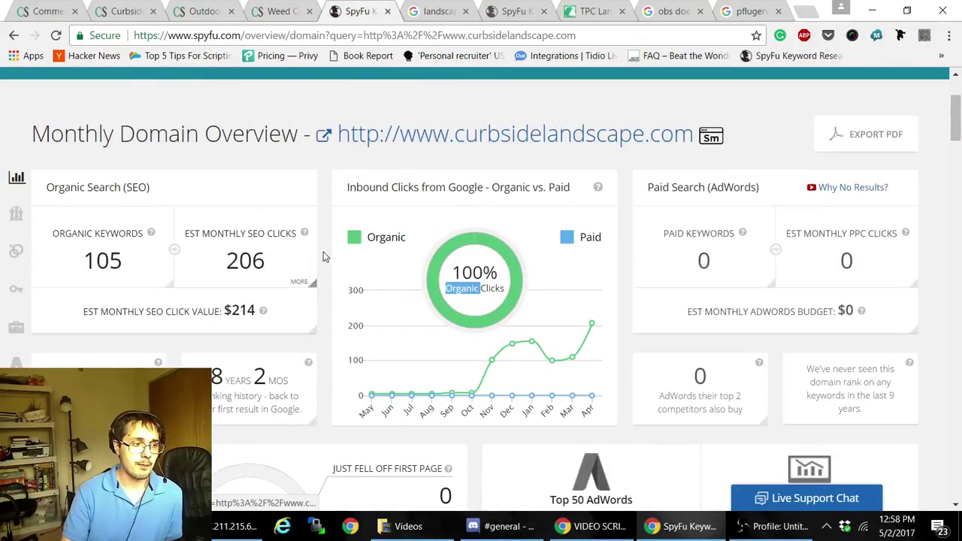